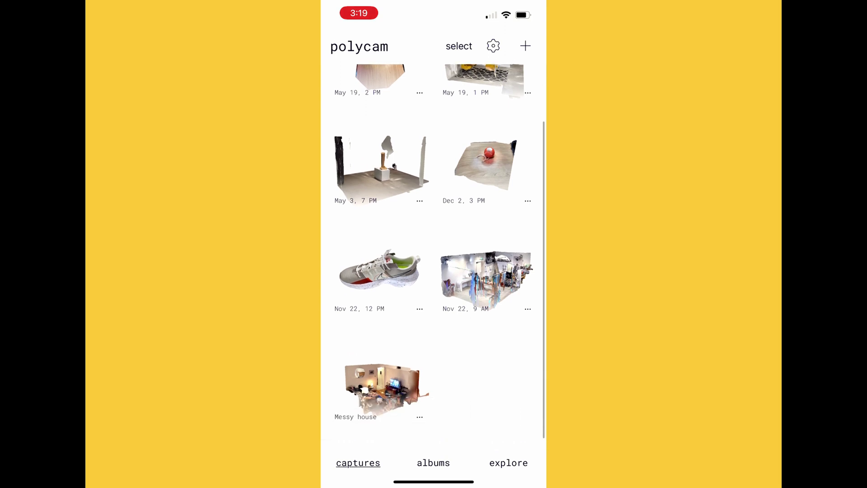
Open the Nov 22 sneaker capture's export options and scroll through the mesh and point-cloud formats.
{"action": "left_click", "coordinate": [380, 276]}
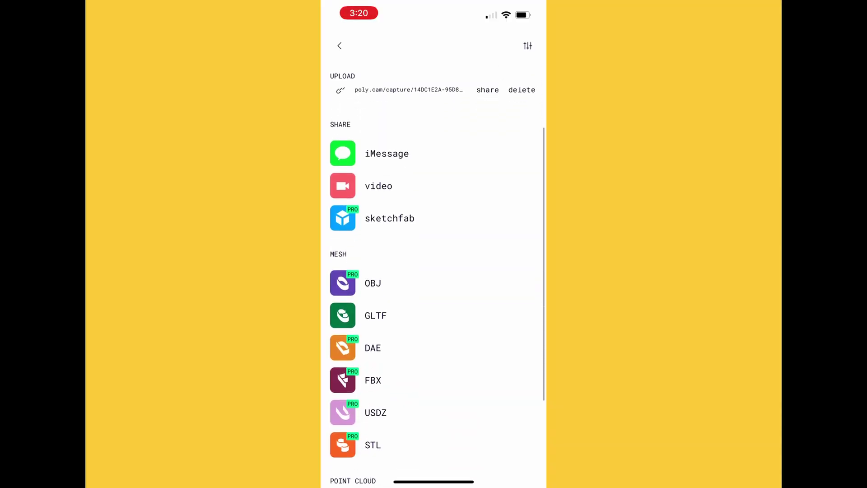
{"action": "scroll", "coordinate": [434, 271], "scroll_direction": "down", "scroll_amount": 3}
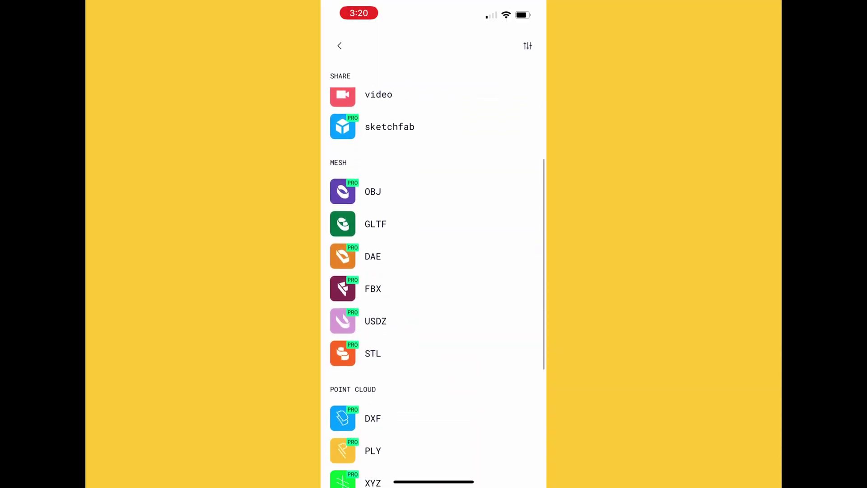
{"action": "scroll", "coordinate": [434, 271], "scroll_direction": "down", "scroll_amount": 5}
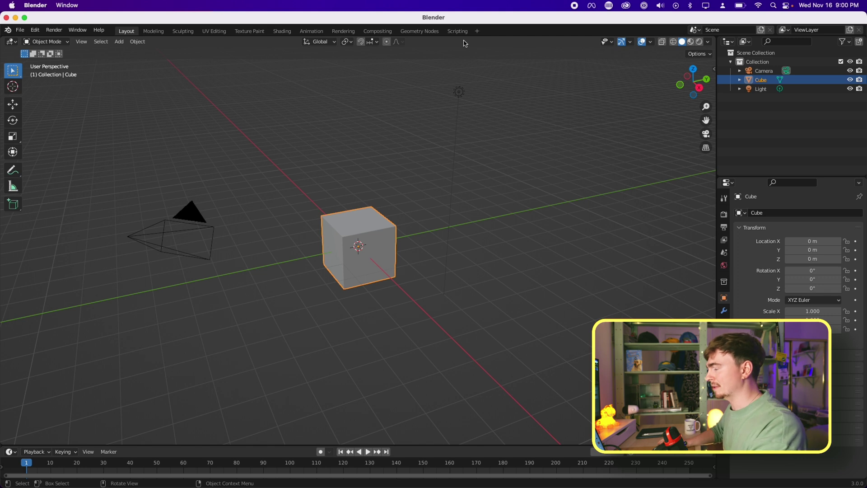
Delete the default cube from the scene.
{"action": "middle_click_drag", "start_coordinate": [436, 96], "coordinate": [421, 172]}
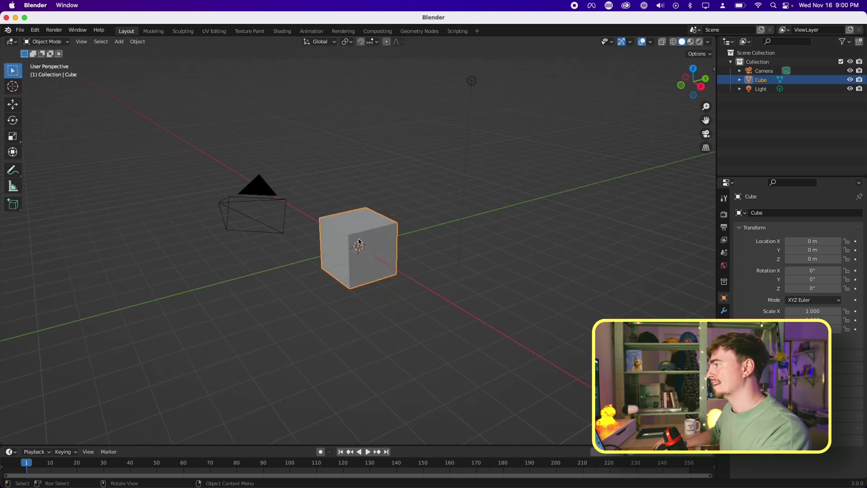
{"action": "key", "text": "x"}
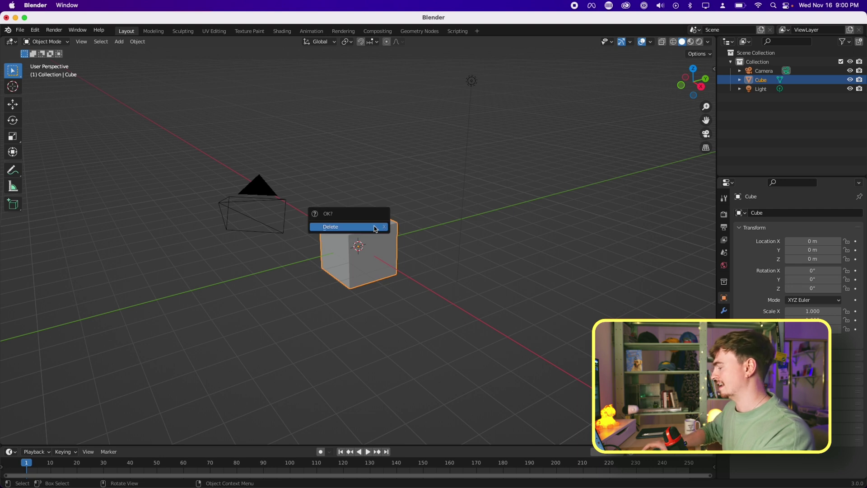
{"action": "left_click", "coordinate": [374, 229]}
{"action": "scroll", "coordinate": [379, 238], "scroll_direction": "up", "scroll_amount": 5}
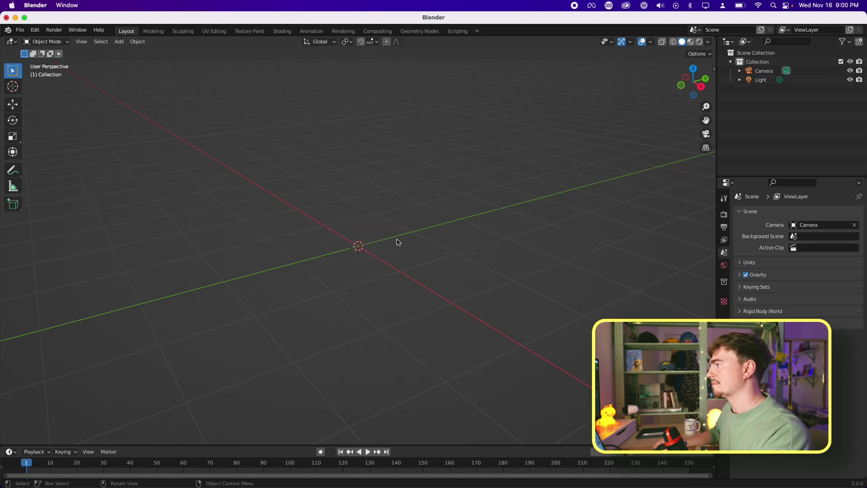
{"action": "middle_click_drag", "start_coordinate": [380, 238], "coordinate": [385, 240]}
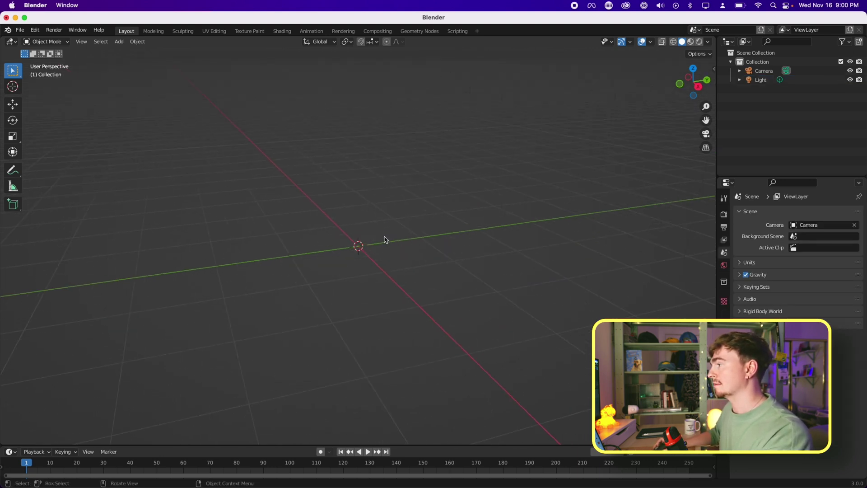
{"action": "scroll", "coordinate": [385, 240], "scroll_direction": "down", "scroll_amount": 3}
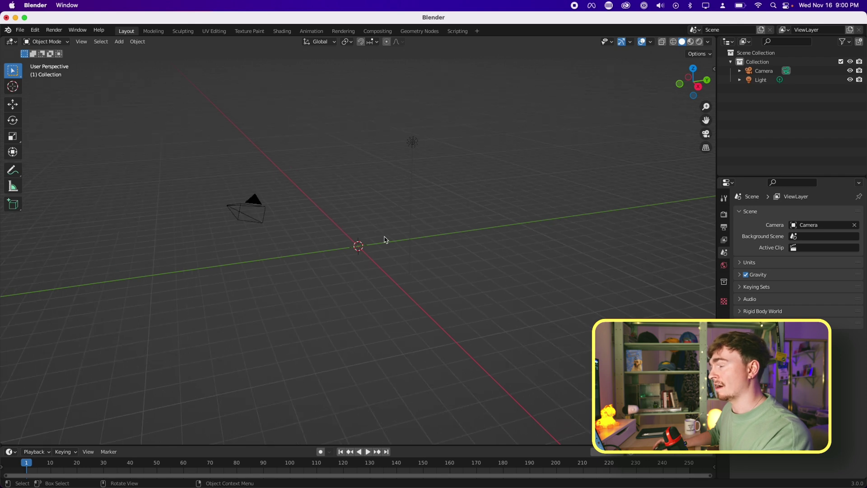
Import the scanned sneaker Wavefront OBJ file into the scene.
{"action": "left_click", "coordinate": [35, 30]}
{"action": "mouse_move", "coordinate": [20, 30]}
{"action": "mouse_move", "coordinate": [49, 152]}
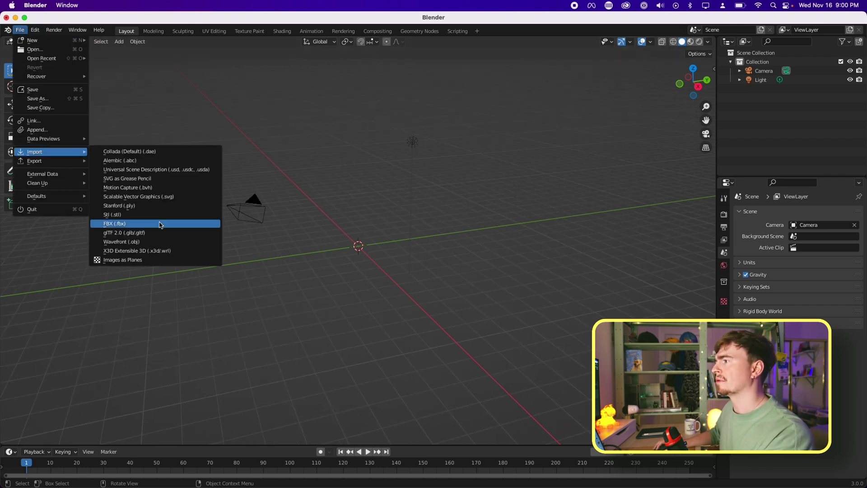
{"action": "left_click", "coordinate": [148, 244]}
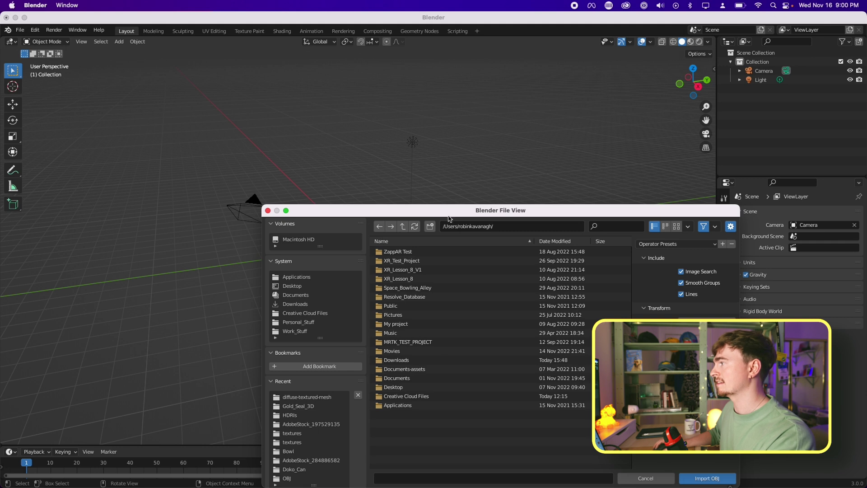
{"action": "left_click_drag", "start_coordinate": [449, 219], "coordinate": [332, 96]}
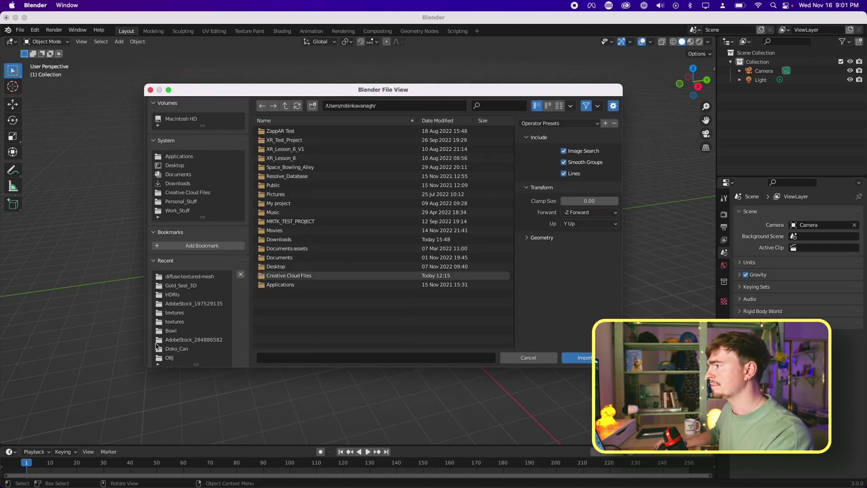
{"action": "double_click", "coordinate": [271, 276]}
{"action": "middle_click_drag", "start_coordinate": [317, 250], "coordinate": [322, 328]}
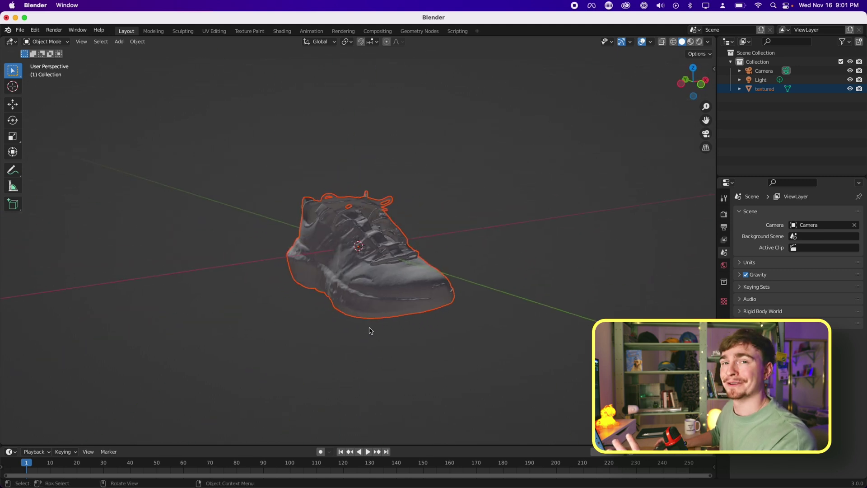
Switch viewport shading to Material Preview to show the sneaker's full-colour scan texture.
{"action": "left_click", "coordinate": [691, 42]}
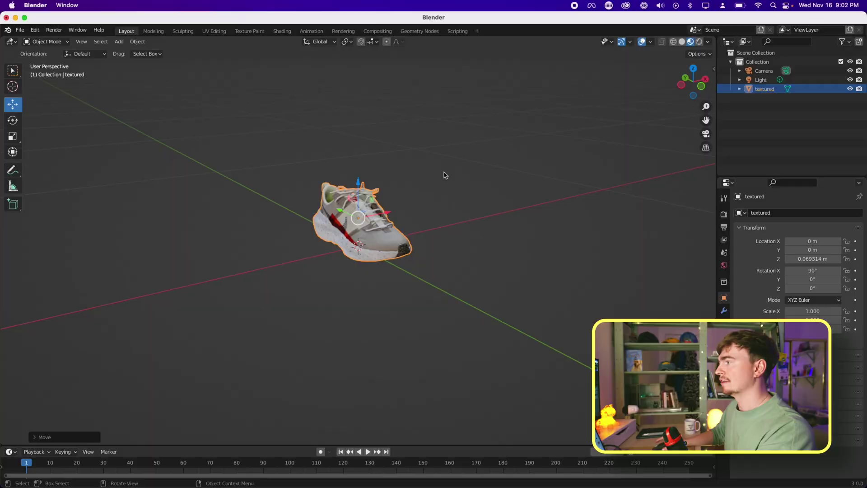
{"action": "mouse_move", "coordinate": [443, 200]}
{"action": "middle_mouse_down"}
{"action": "mouse_move", "coordinate": [434, 210]}
{"action": "mouse_move", "coordinate": [434, 199]}
{"action": "middle_mouse_up"}
{"action": "key", "text": "shift+a"}
{"action": "mouse_move", "coordinate": [434, 197]}
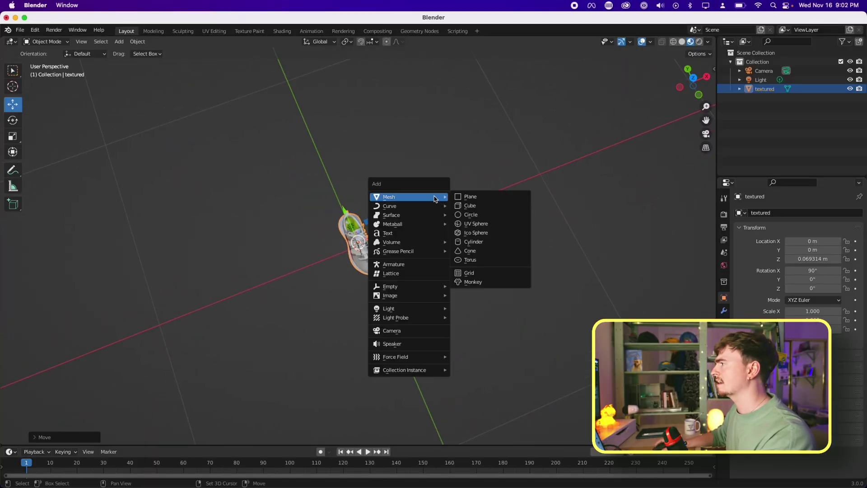
Add a plane under the sneaker and select its back edge in Edit Mode.
{"action": "left_click", "coordinate": [491, 197]}
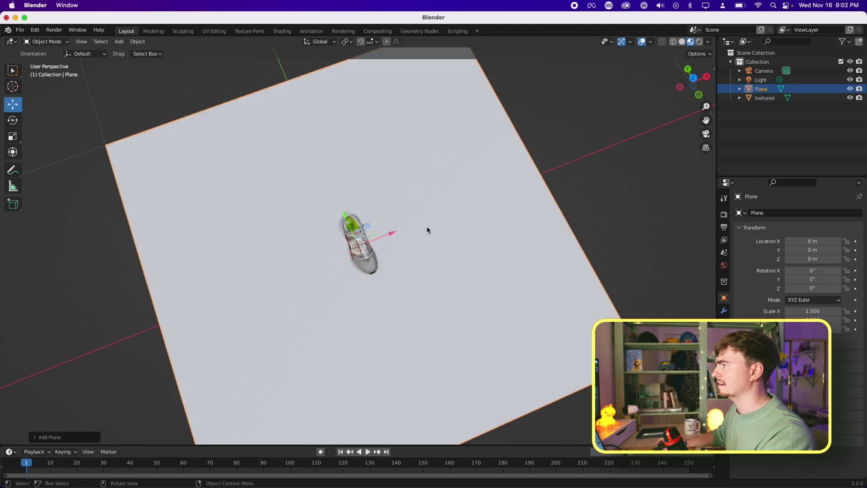
{"action": "scroll", "coordinate": [427, 226], "scroll_direction": "down", "scroll_amount": 4}
{"action": "key", "text": "Tab"}
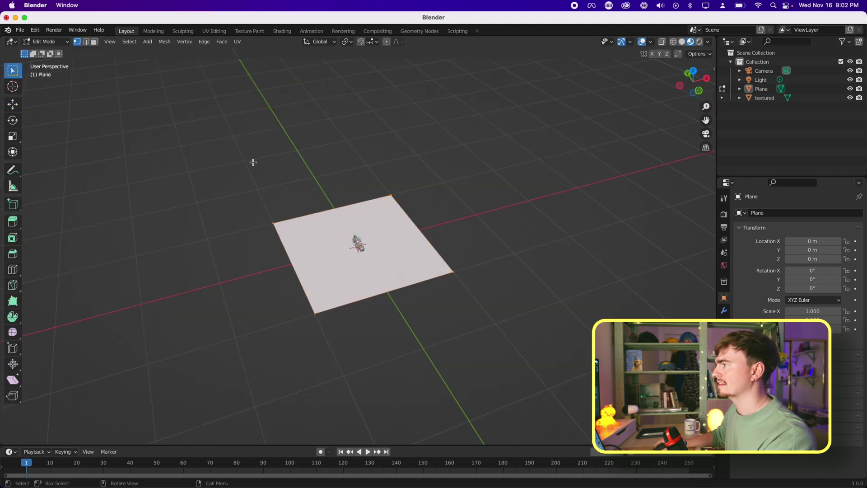
{"action": "mouse_move", "coordinate": [252, 162]}
{"action": "middle_mouse_down"}
{"action": "mouse_move", "coordinate": [230, 212]}
{"action": "mouse_move", "coordinate": [259, 164]}
{"action": "middle_mouse_up"}
{"action": "left_click_drag", "start_coordinate": [267, 155], "coordinate": [455, 191]}
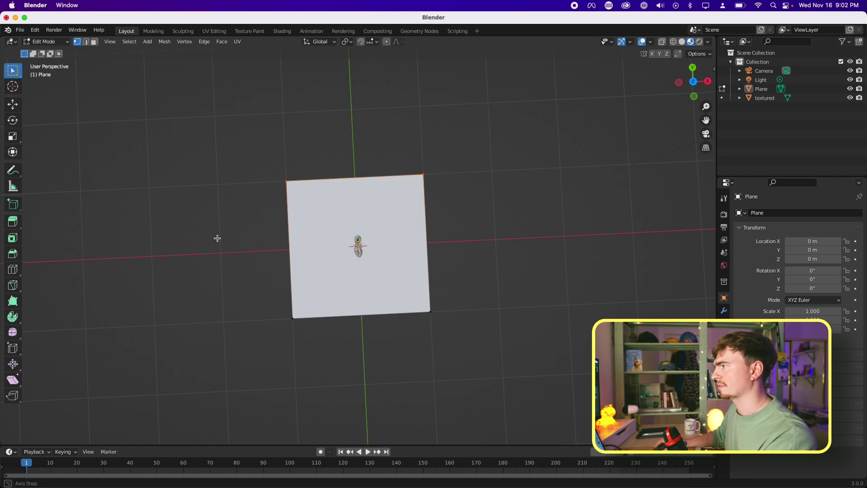
Raise the plane's back edge straight up along Z into a vertical back wall.
{"action": "middle_click_drag", "start_coordinate": [217, 238], "coordinate": [277, 174]}
{"action": "key", "text": "g"}
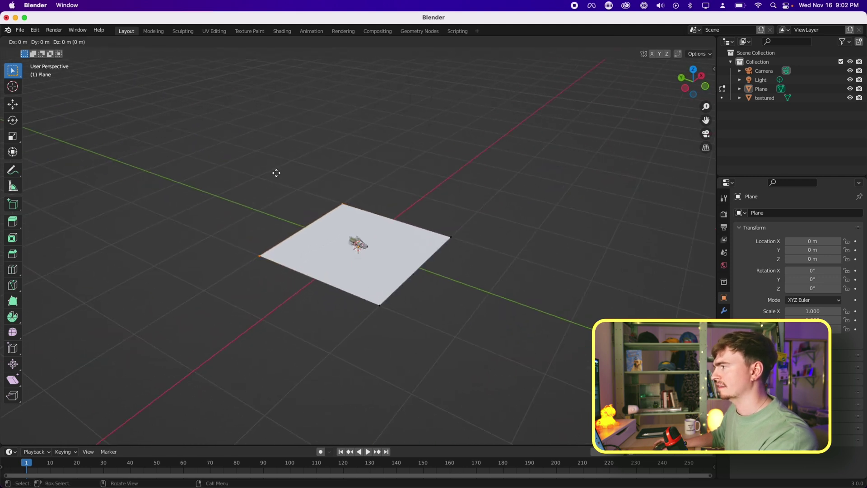
{"action": "key", "text": "z"}
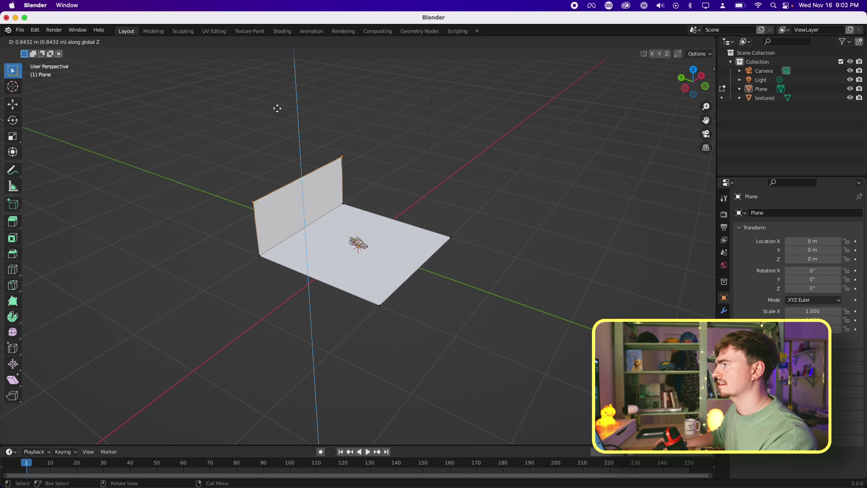
{"action": "left_click", "coordinate": [279, 70]}
{"action": "middle_click_drag", "start_coordinate": [392, 165], "coordinate": [80, 157]}
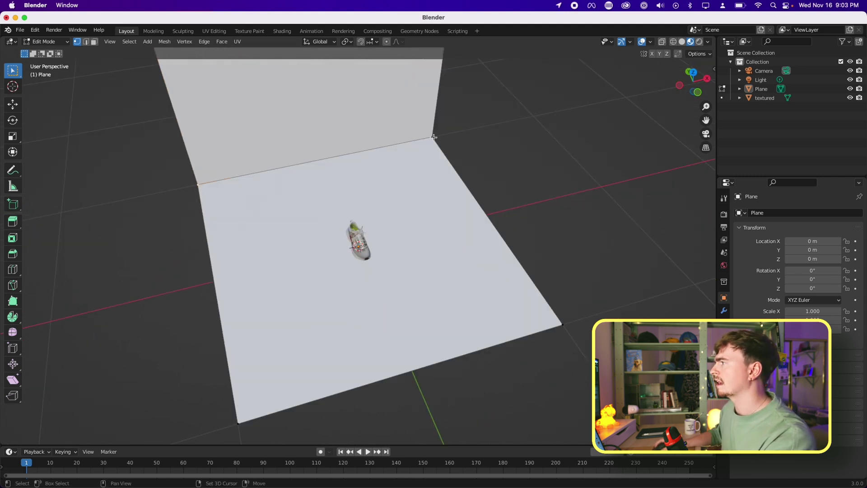
{"action": "middle_click_drag", "start_coordinate": [477, 142], "coordinate": [480, 136]}
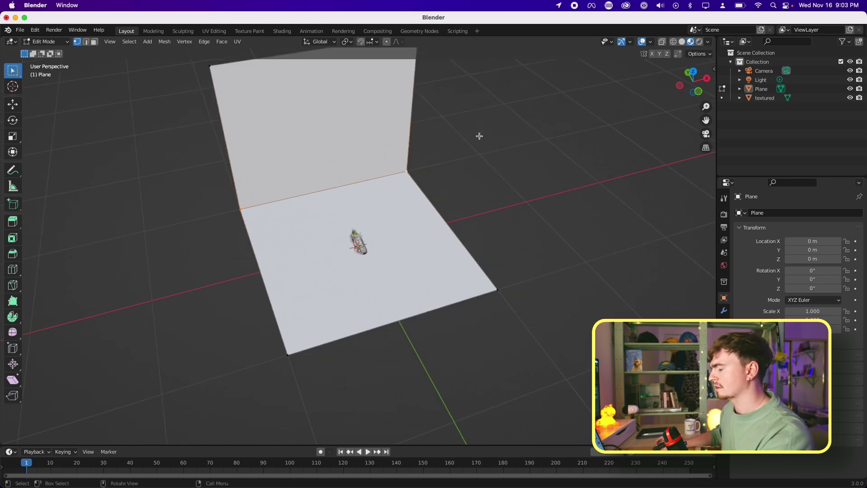
Bevel the floor-wall crease with 7 segments, about 0.32 m wide, then return to Object Mode.
{"action": "key", "text": "ctrl+b"}
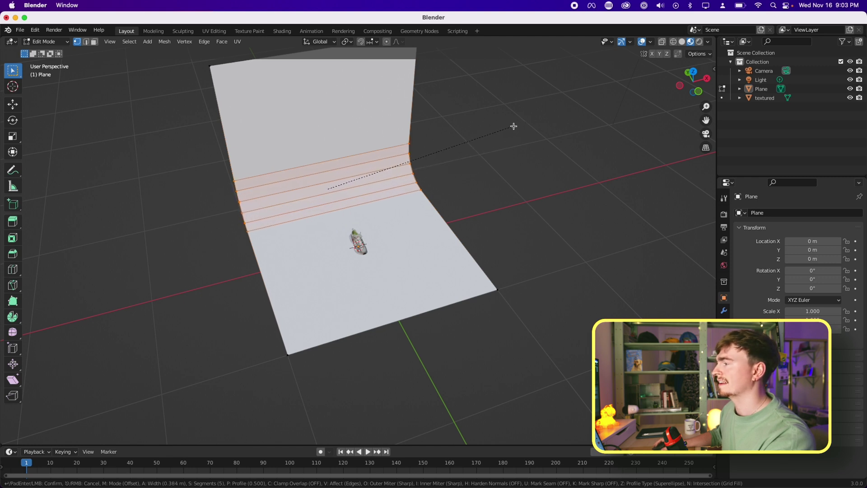
{"action": "scroll", "coordinate": [510, 128], "scroll_direction": "up", "scroll_amount": 2}
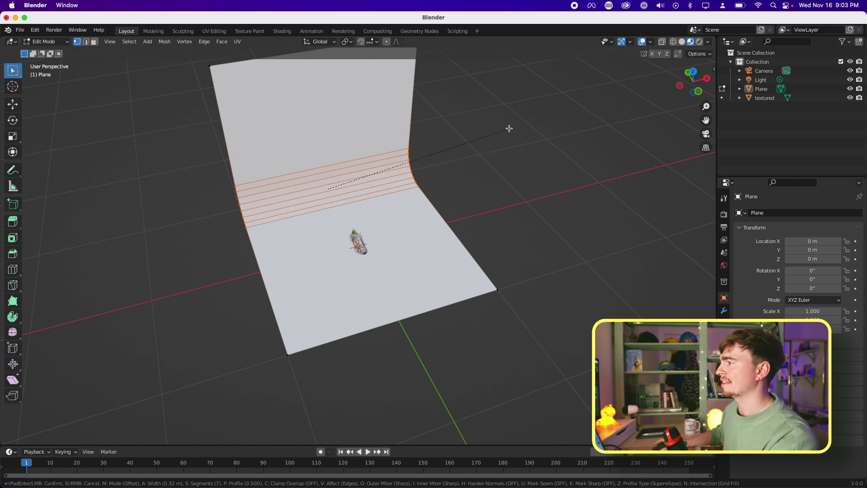
{"action": "left_click", "coordinate": [509, 128]}
{"action": "middle_click_drag", "start_coordinate": [508, 128], "coordinate": [534, 108]}
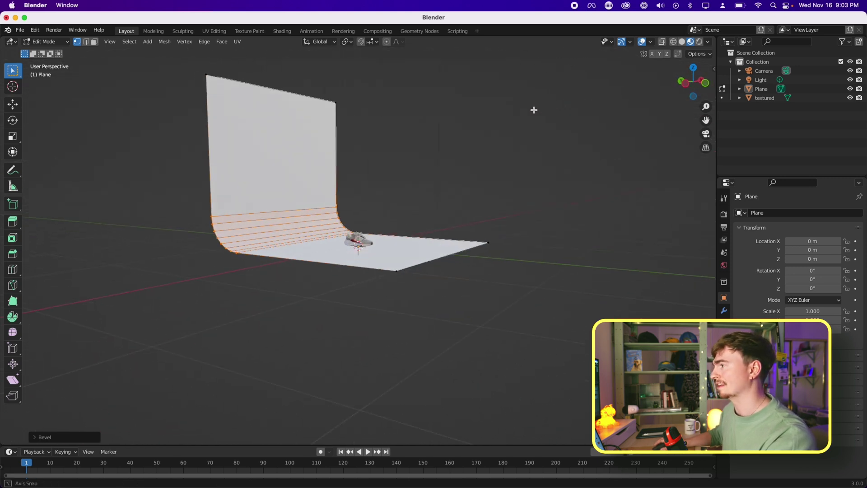
{"action": "key", "text": "Tab"}
{"action": "scroll", "coordinate": [288, 234], "scroll_direction": "up", "scroll_amount": 5}
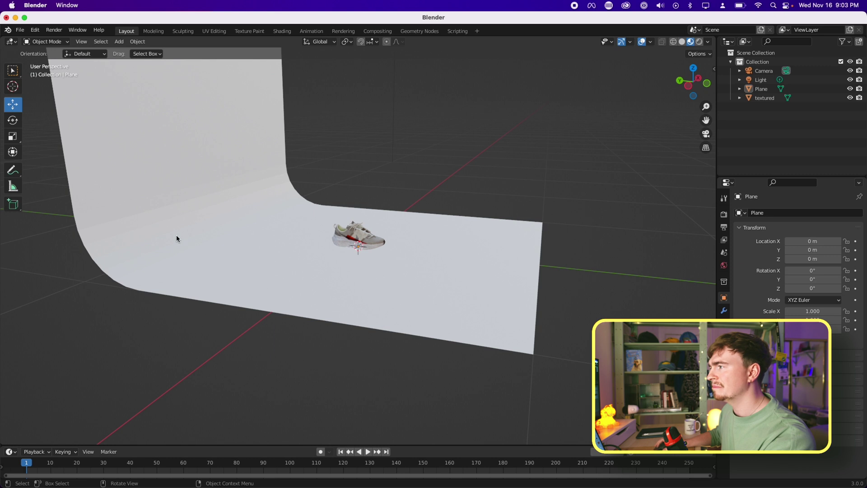
Apply Shade Smooth to the curved backdrop plane and inspect it beside the sneaker.
{"action": "left_click", "coordinate": [218, 218]}
{"action": "right_click", "coordinate": [192, 172]}
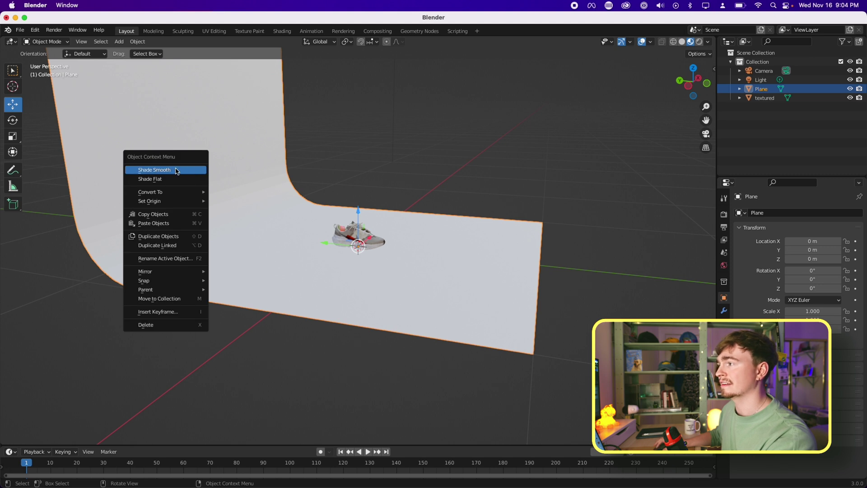
{"action": "left_click", "coordinate": [177, 170]}
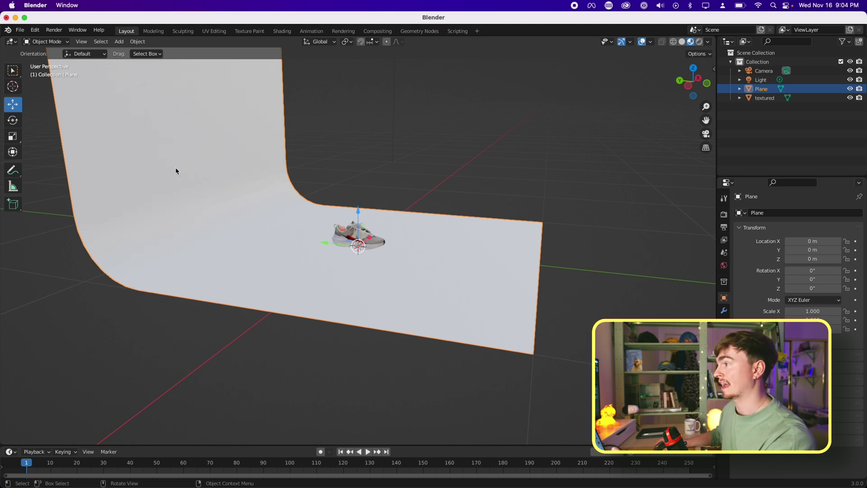
{"action": "middle_click_drag", "start_coordinate": [177, 170], "coordinate": [336, 242]}
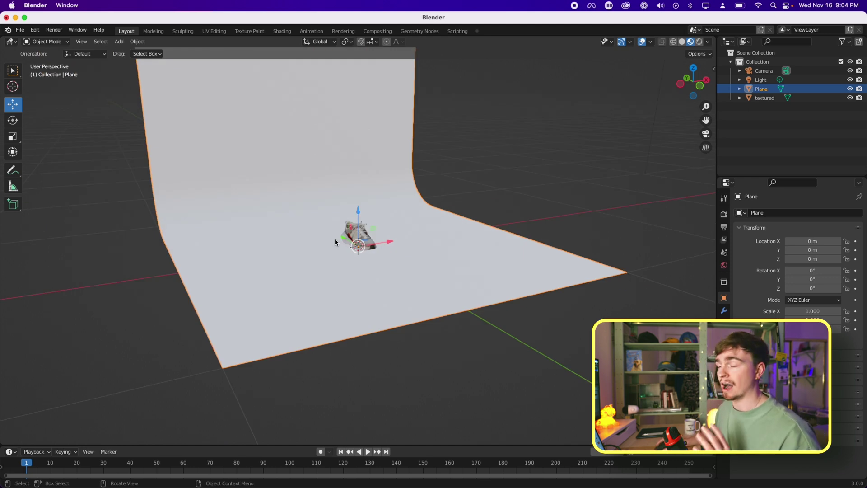
{"action": "scroll", "coordinate": [326, 256], "scroll_direction": "up", "scroll_amount": 10}
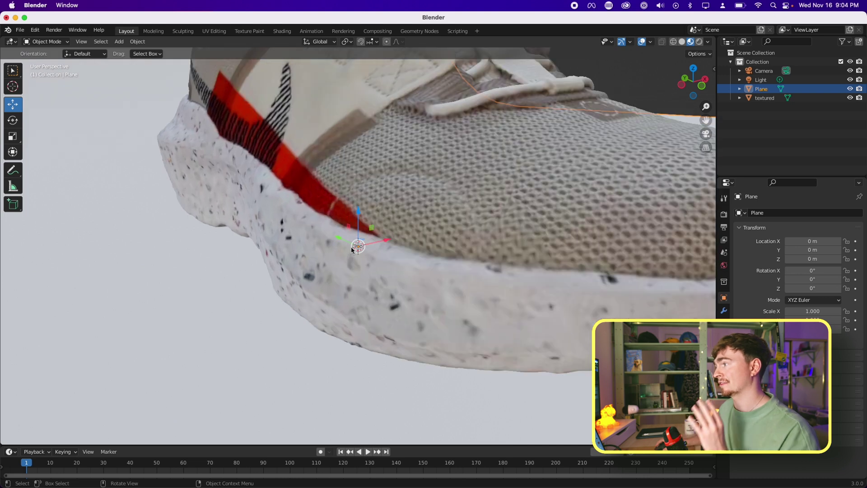
{"action": "scroll", "coordinate": [367, 220], "scroll_direction": "down", "scroll_amount": 8}
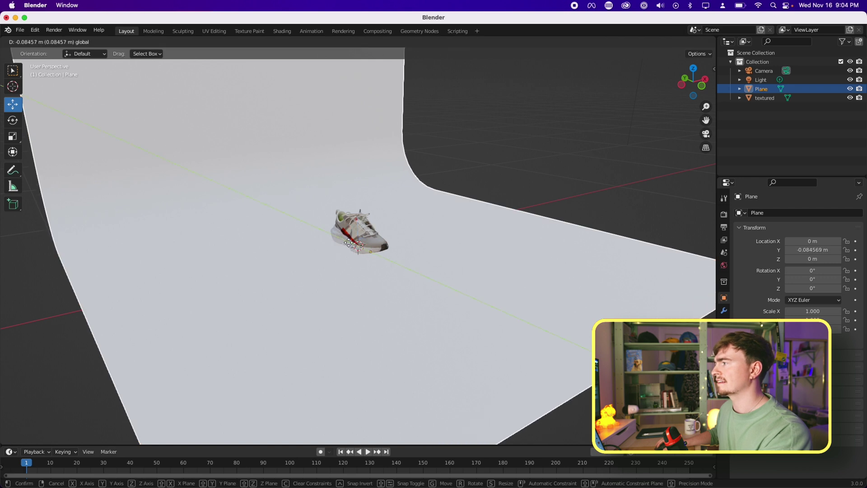
{"action": "left_click", "coordinate": [336, 235]}
Slide the sneaker along Y and lift it above the backdrop floor.
{"action": "left_click_drag", "start_coordinate": [336, 233], "coordinate": [381, 241]}
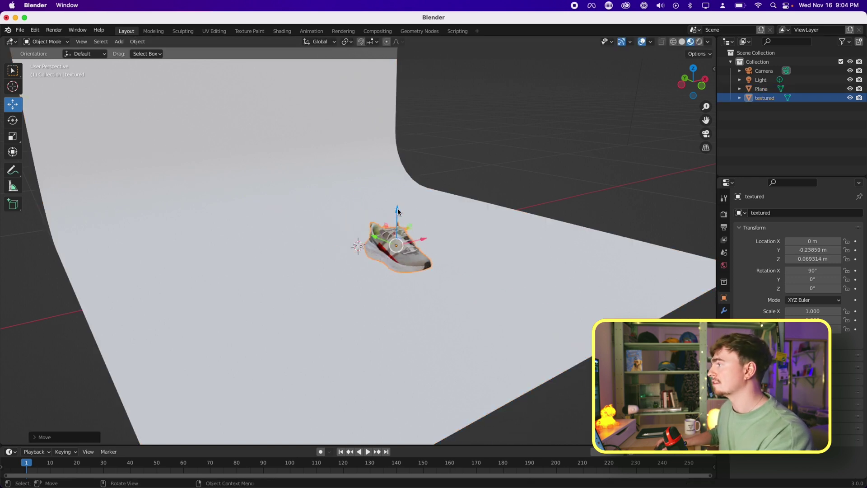
{"action": "left_click_drag", "start_coordinate": [398, 208], "coordinate": [343, 178]}
{"action": "middle_click_drag", "start_coordinate": [343, 178], "coordinate": [417, 220]}
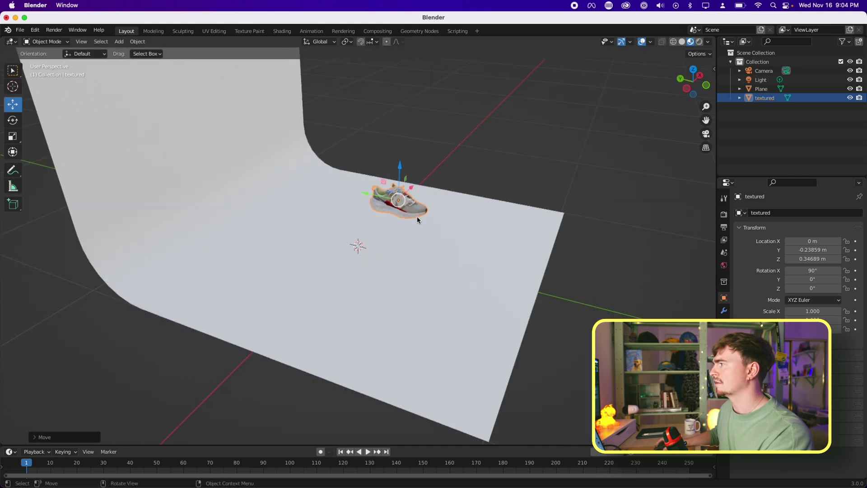
{"action": "left_click_drag", "start_coordinate": [400, 170], "coordinate": [399, 135]}
{"action": "middle_click_drag", "start_coordinate": [438, 180], "coordinate": [510, 147]}
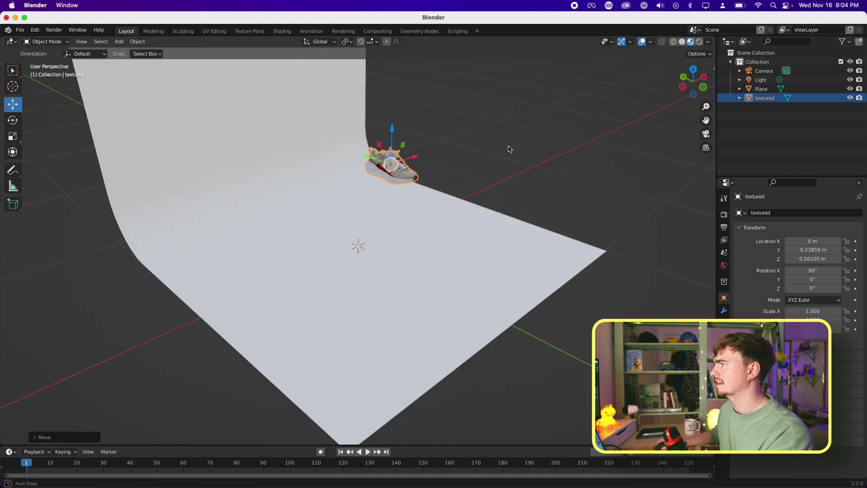
Add a cylinder, scale it down into a slim pedestal, and shade it smooth.
{"action": "left_click", "coordinate": [434, 250]}
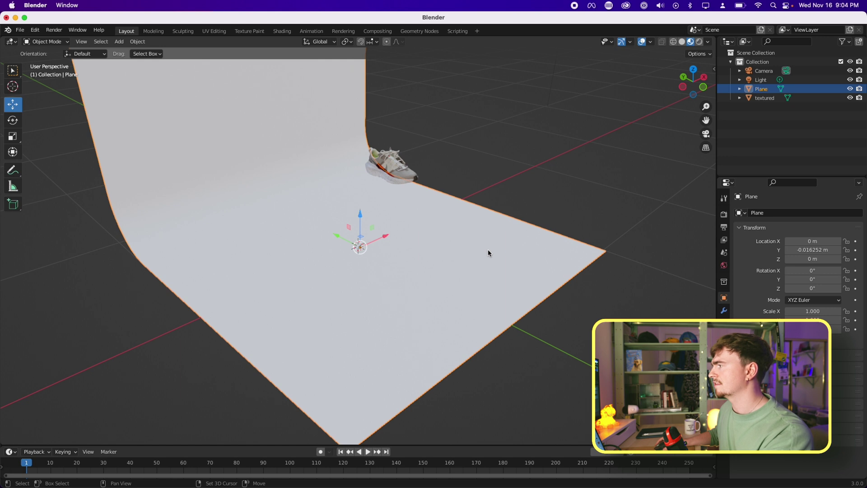
{"action": "key", "text": "shift+a"}
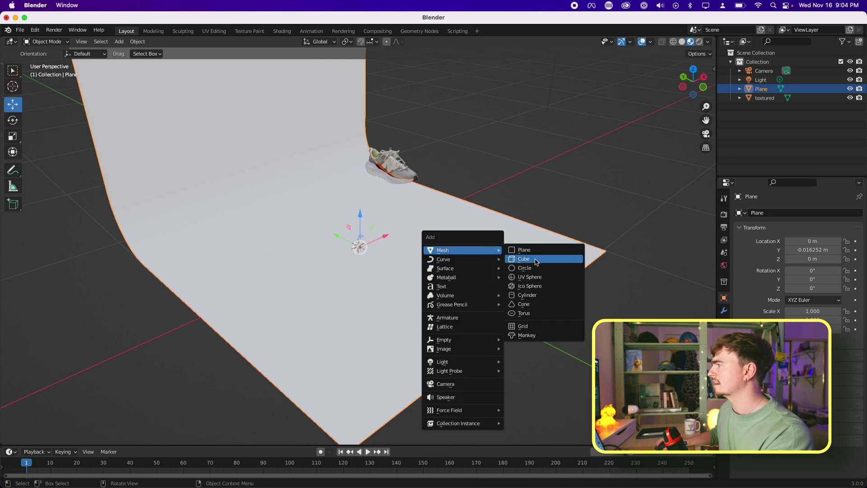
{"action": "left_click", "coordinate": [534, 295]}
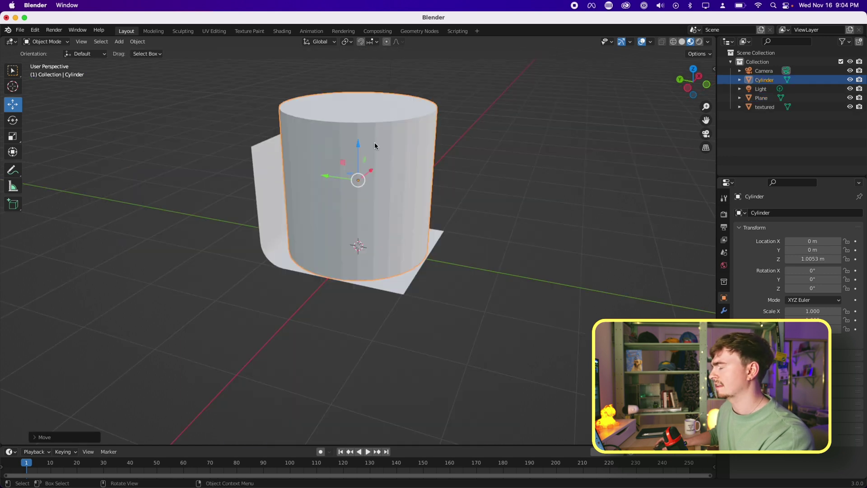
{"action": "key", "text": "s"}
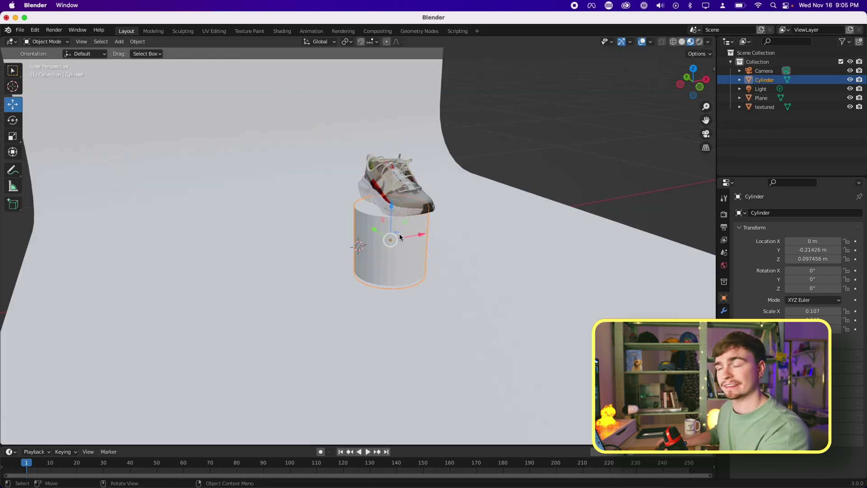
{"action": "right_click", "coordinate": [399, 234]}
{"action": "left_click", "coordinate": [399, 234]}
{"action": "middle_click_drag", "start_coordinate": [400, 234], "coordinate": [478, 225]}
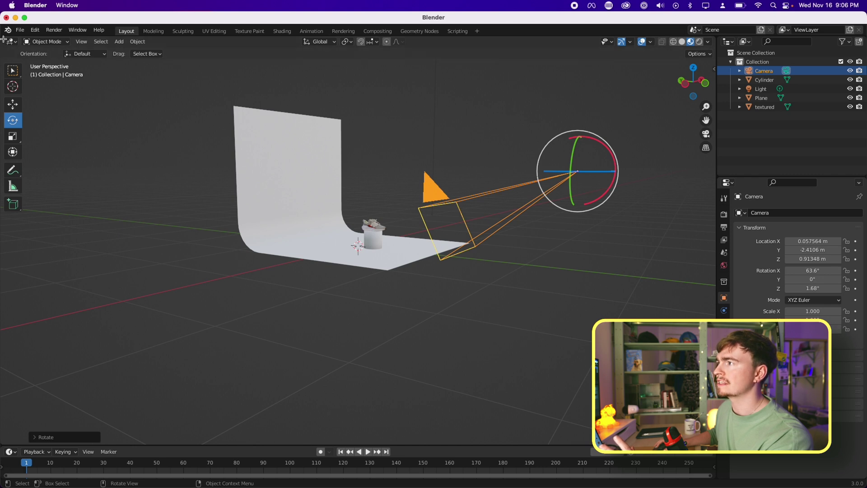
Split the 3D view in two and set the right view to look through the camera.
{"action": "left_click_drag", "start_coordinate": [8, 39], "coordinate": [398, 69]}
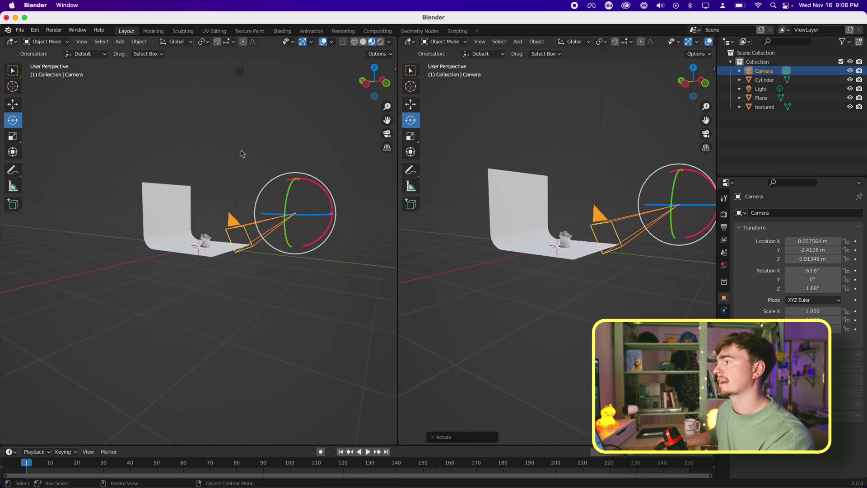
{"action": "middle_click_drag", "start_coordinate": [240, 152], "coordinate": [208, 174]}
{"action": "scroll", "coordinate": [232, 236], "scroll_direction": "up", "scroll_amount": 4}
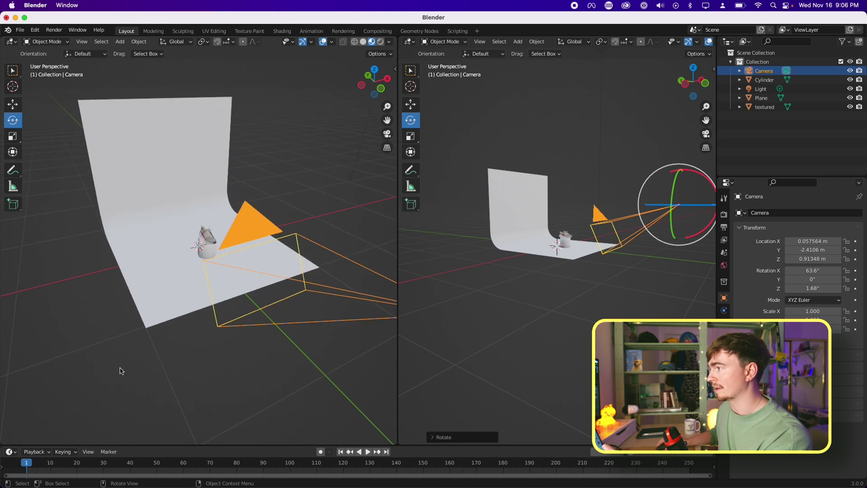
{"action": "middle_click_drag", "start_coordinate": [120, 368], "coordinate": [131, 354]}
{"action": "middle_click_drag", "start_coordinate": [624, 272], "coordinate": [560, 277]}
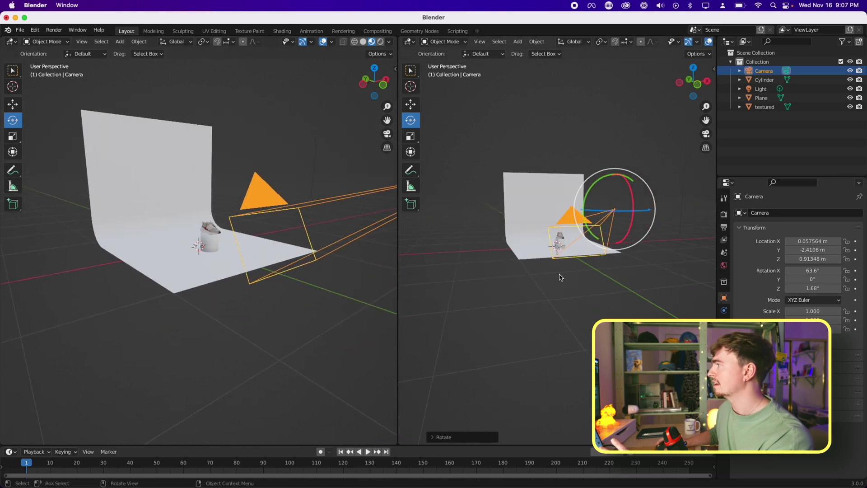
{"action": "left_click", "coordinate": [706, 134]}
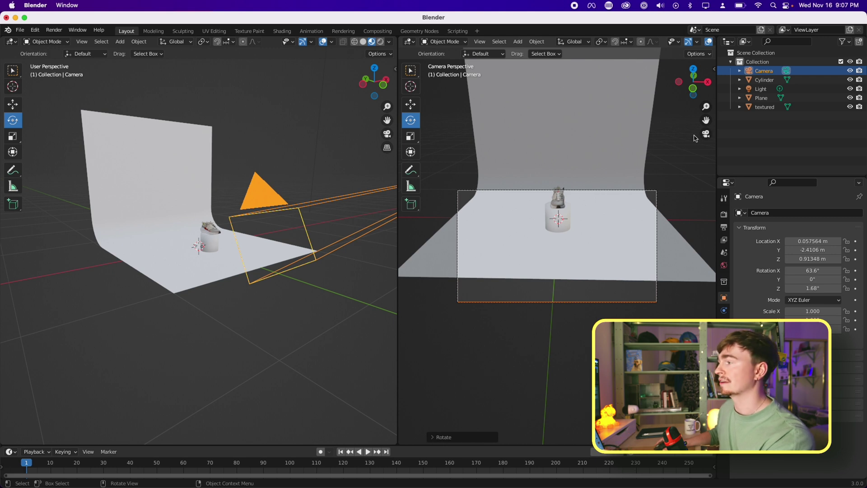
{"action": "scroll", "coordinate": [610, 293], "scroll_direction": "up", "scroll_amount": 2}
{"action": "scroll", "coordinate": [73, 127], "scroll_direction": "down", "scroll_amount": 2}
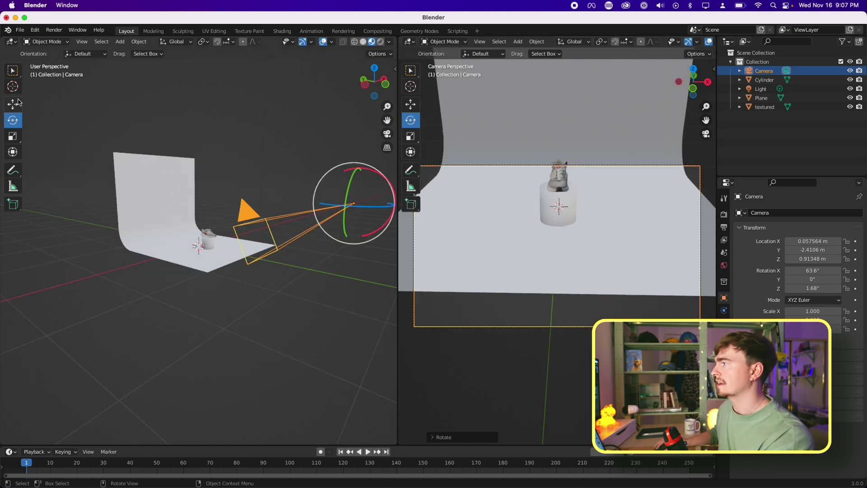
Lower the camera and move it forward so it sits close to the shoe and pedestal.
{"action": "left_click", "coordinate": [18, 104]}
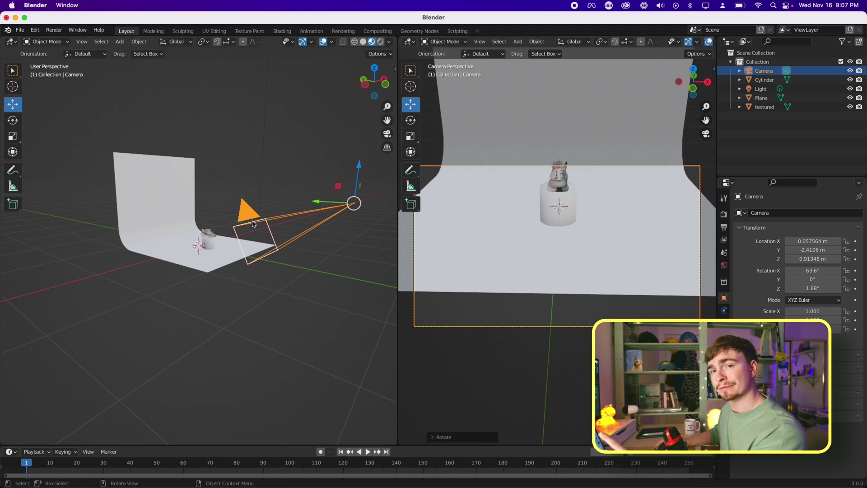
{"action": "key", "text": "g"}
{"action": "key", "text": "z"}
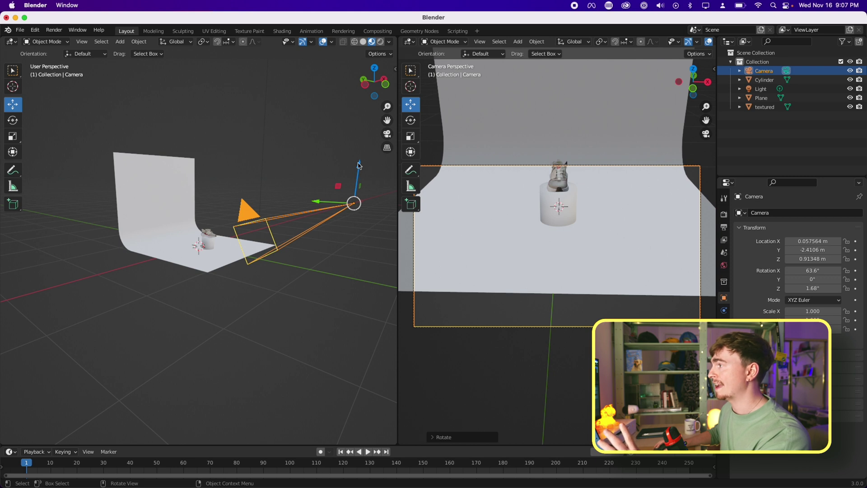
{"action": "left_click", "coordinate": [285, 222]}
{"action": "left_click_drag", "start_coordinate": [312, 222], "coordinate": [271, 207]}
{"action": "left_click_drag", "start_coordinate": [250, 177], "coordinate": [253, 195]}
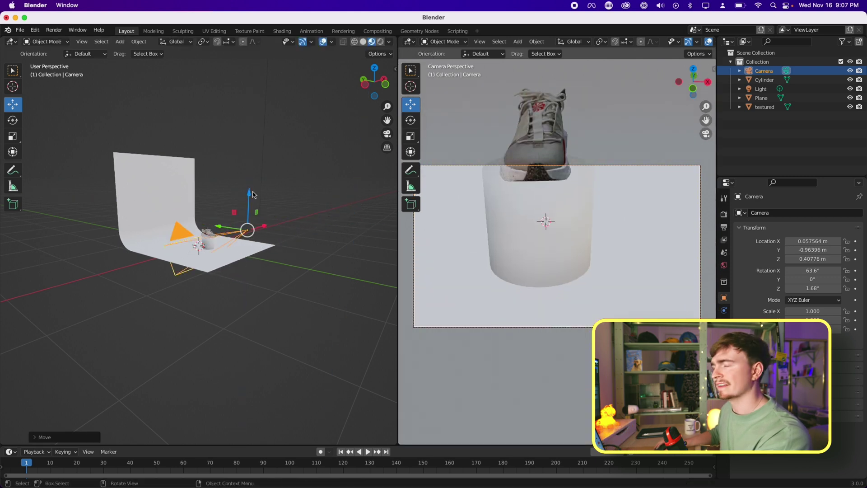
{"action": "scroll", "coordinate": [253, 198], "scroll_direction": "up", "scroll_amount": 5}
{"action": "left_click_drag", "start_coordinate": [354, 261], "coordinate": [328, 271]}
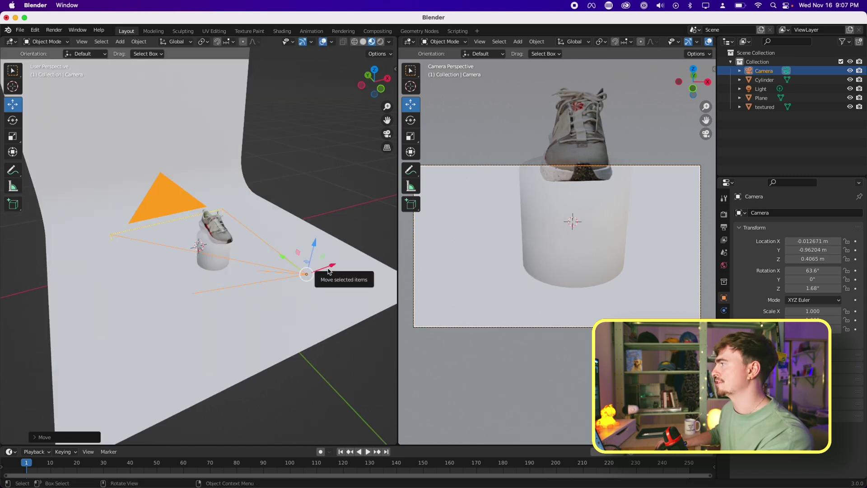
{"action": "middle_click_drag", "start_coordinate": [297, 345], "coordinate": [311, 328]}
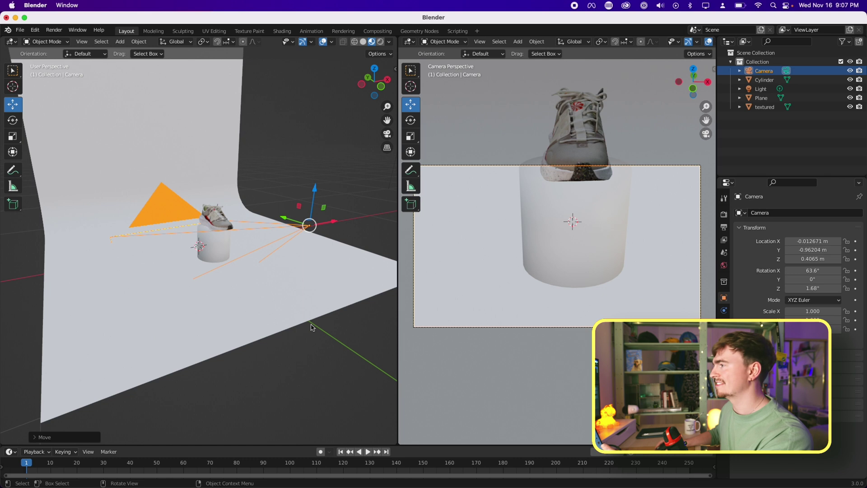
{"action": "left_click_drag", "start_coordinate": [322, 206], "coordinate": [322, 225]}
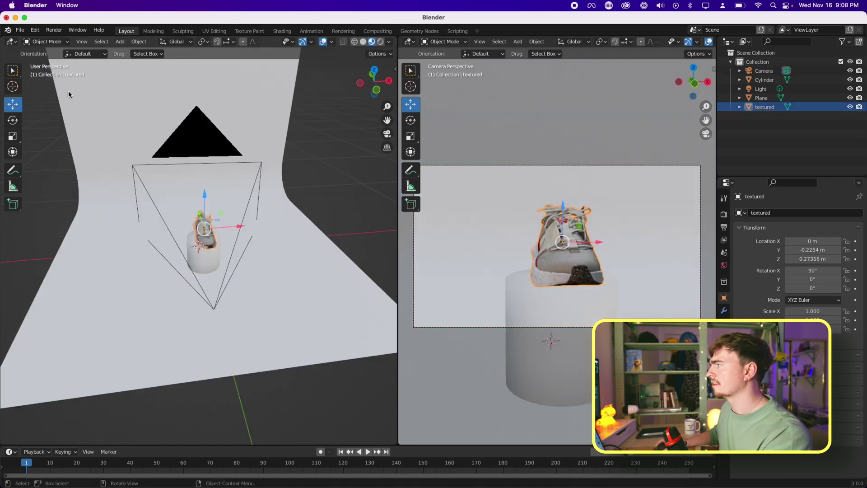
Rotate the sneaker to 109°, −7.81°, 29.2° so it angles toward the camera.
{"action": "key", "text": "shift+space"}
{"action": "key", "text": "r"}
{"action": "left_click_drag", "start_coordinate": [242, 235], "coordinate": [197, 266]}
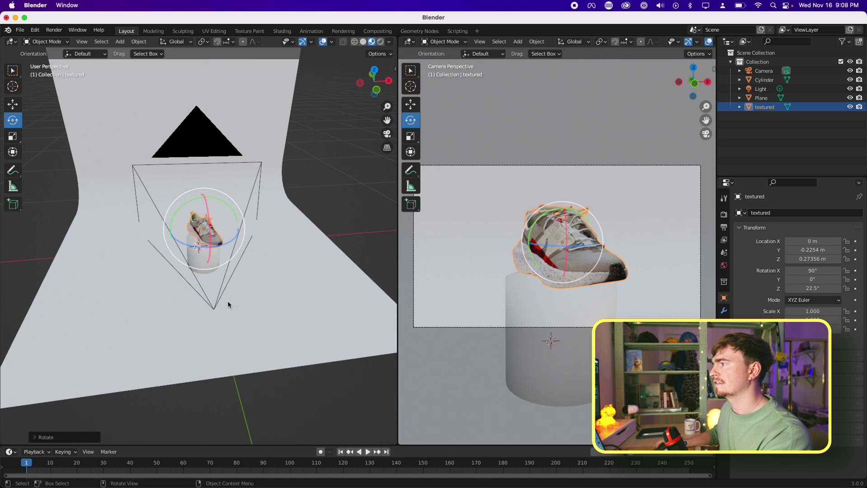
{"action": "left_click_drag", "start_coordinate": [204, 234], "coordinate": [197, 149]}
{"action": "scroll", "coordinate": [198, 149], "scroll_direction": "up", "scroll_amount": 3}
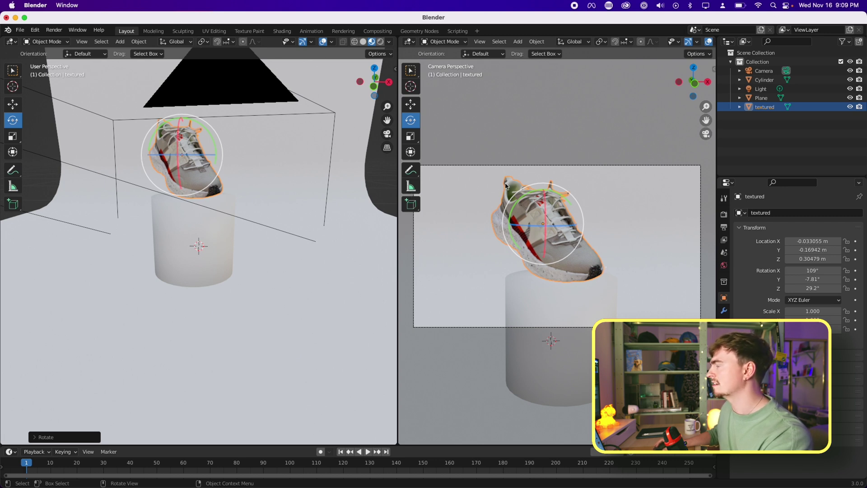
{"action": "key", "text": "shift+space"}
{"action": "key", "text": "g"}
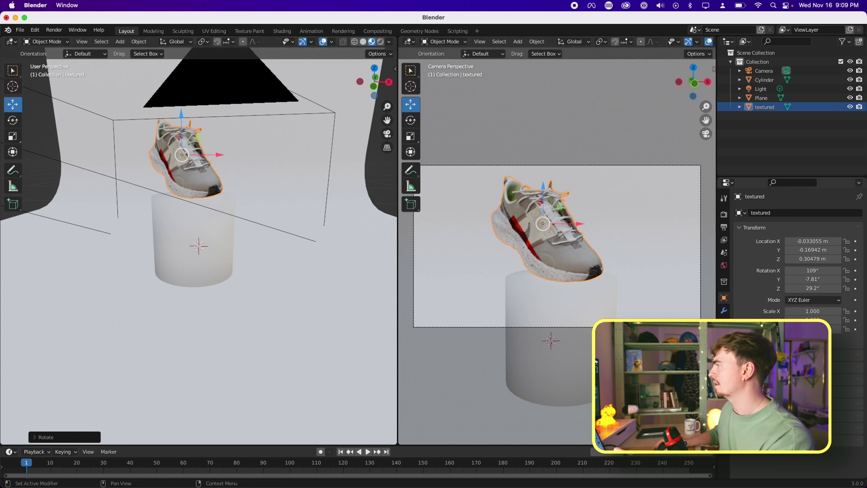
Set the camera's focal length to 24 mm and slide it along Y to frame the shoe.
{"action": "left_click", "coordinate": [763, 80]}
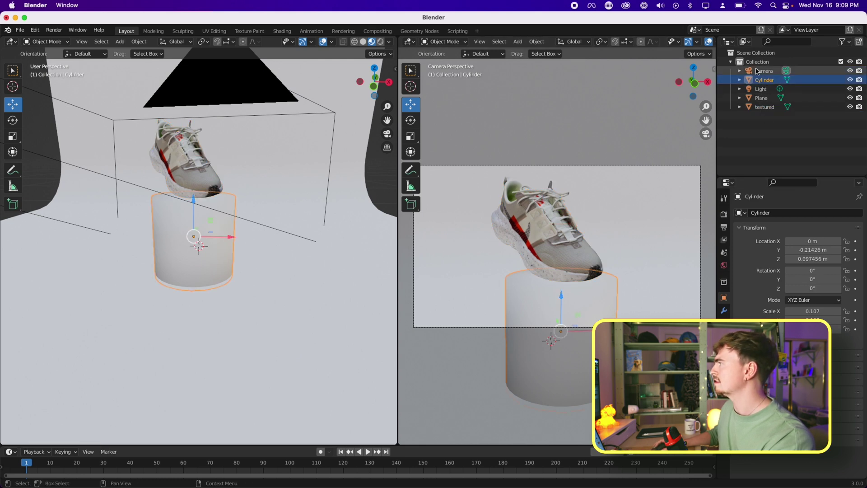
{"action": "left_click", "coordinate": [760, 71]}
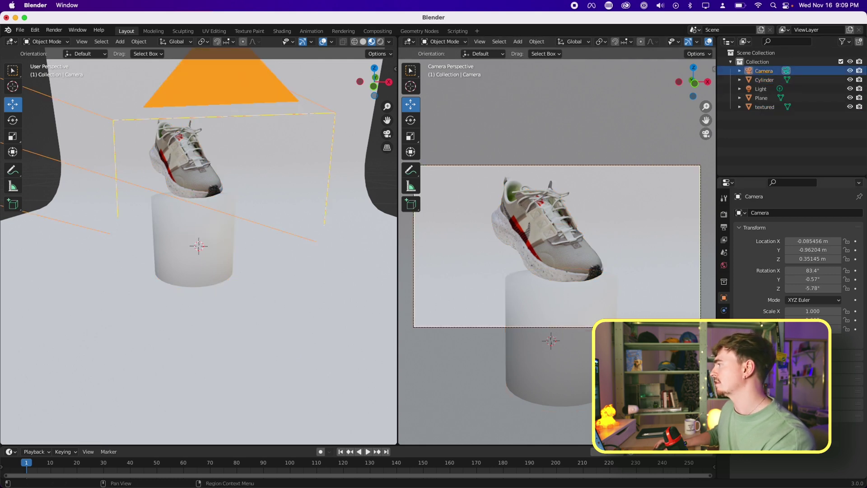
{"action": "left_click", "coordinate": [724, 323]}
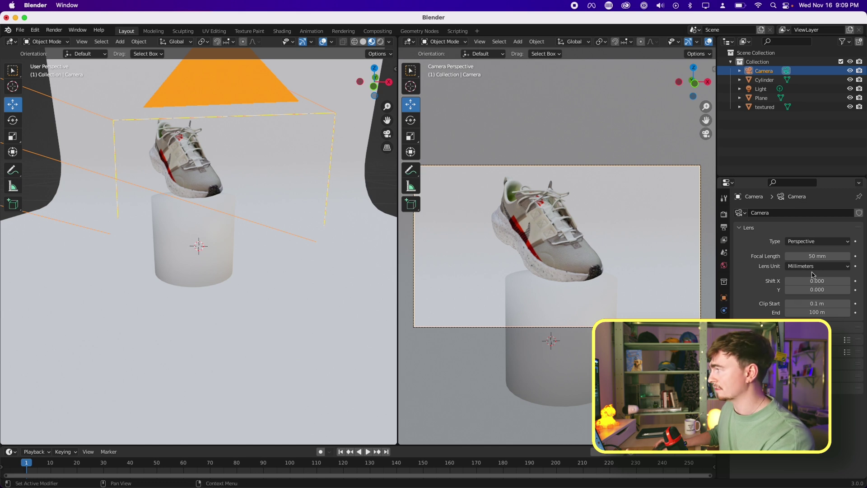
{"action": "left_click", "coordinate": [815, 257]}
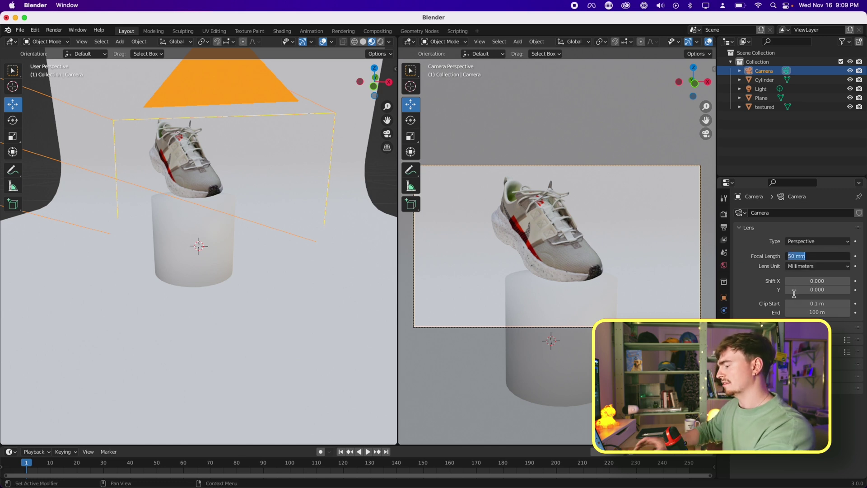
{"action": "type", "text": "24"}
{"action": "key", "text": "Return"}
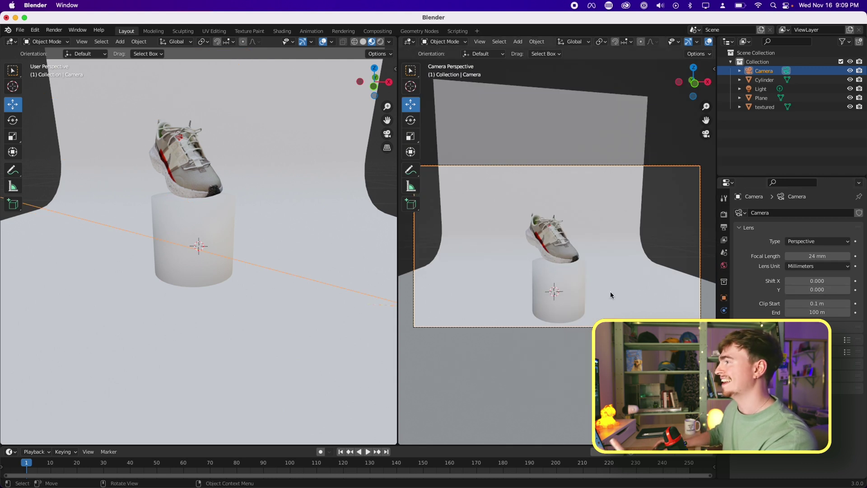
{"action": "scroll", "coordinate": [162, 316], "scroll_direction": "down", "scroll_amount": 5}
{"action": "middle_click_drag", "start_coordinate": [172, 299], "coordinate": [204, 310]}
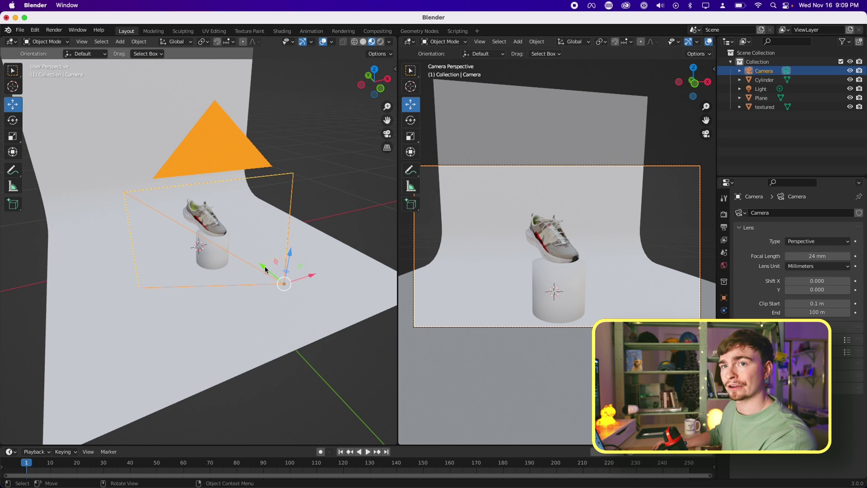
{"action": "left_click_drag", "start_coordinate": [265, 267], "coordinate": [235, 222]}
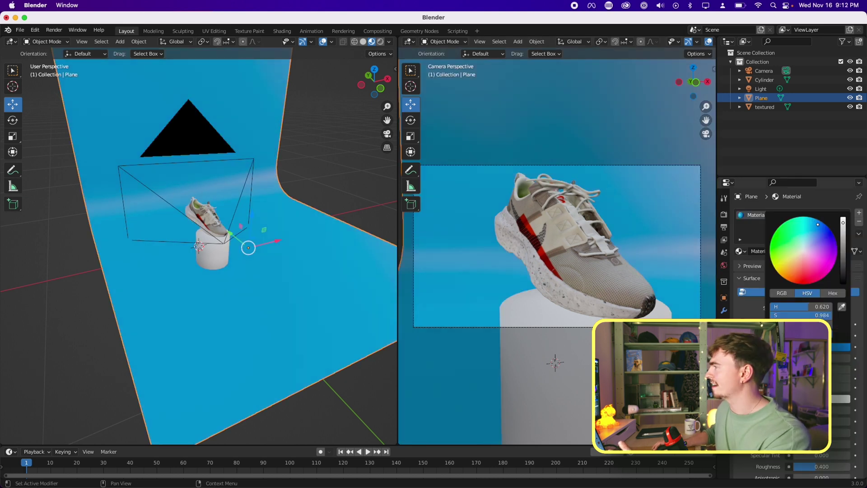
{"action": "left_click_drag", "start_coordinate": [818, 224], "coordinate": [817, 224]}
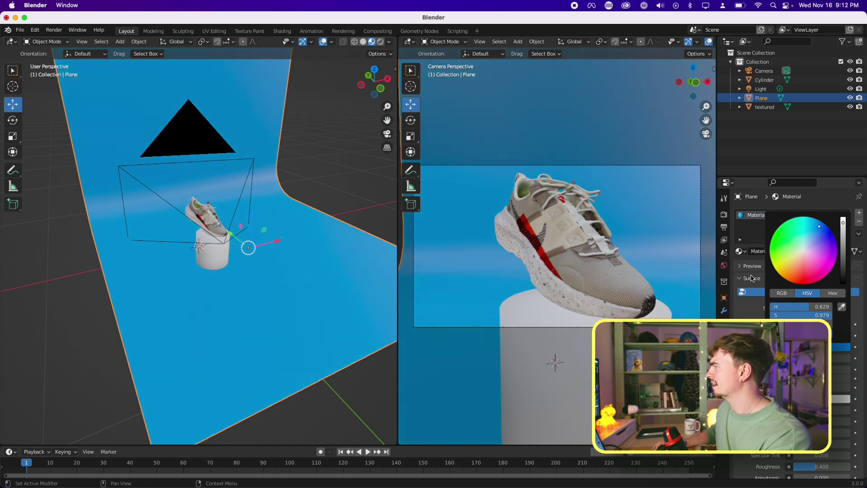
{"action": "left_click", "coordinate": [764, 79]}
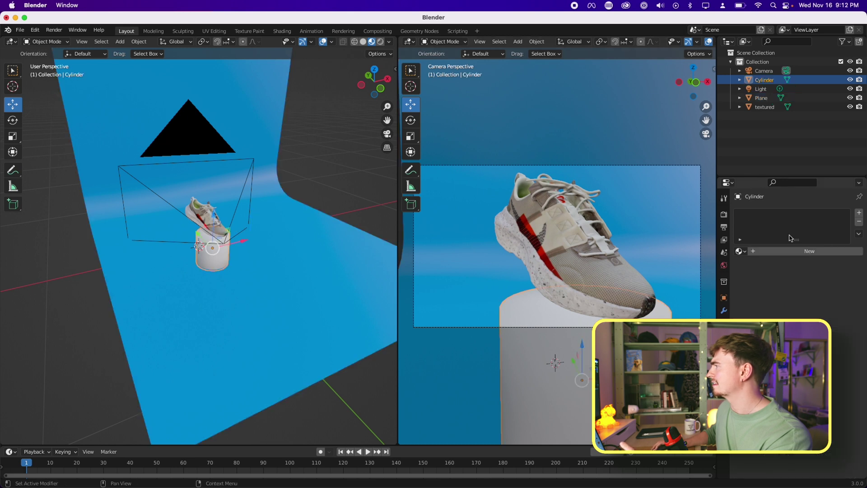
{"action": "left_click", "coordinate": [768, 251]}
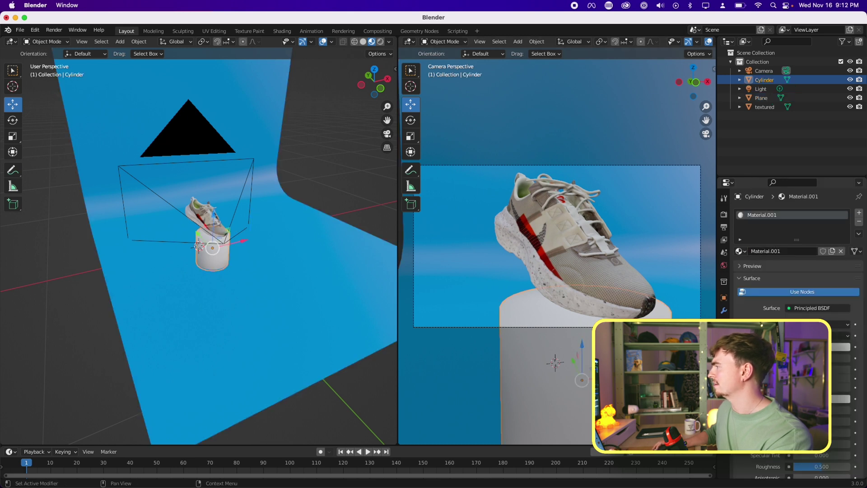
{"action": "left_click", "coordinate": [842, 347]}
{"action": "mouse_move", "coordinate": [804, 264]}
{"action": "left_mouse_down"}
{"action": "mouse_move", "coordinate": [788, 269]}
{"action": "mouse_move", "coordinate": [795, 274]}
{"action": "left_mouse_up"}
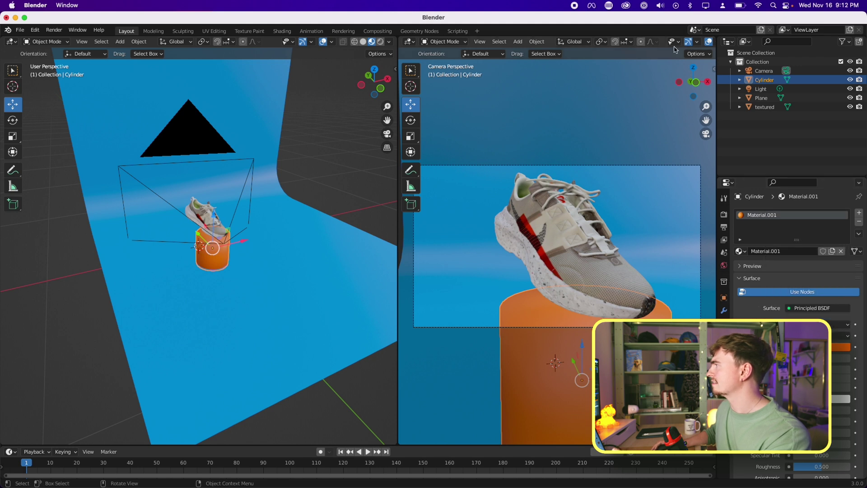
{"action": "scroll", "coordinate": [664, 52], "scroll_direction": "down", "scroll_amount": 2}
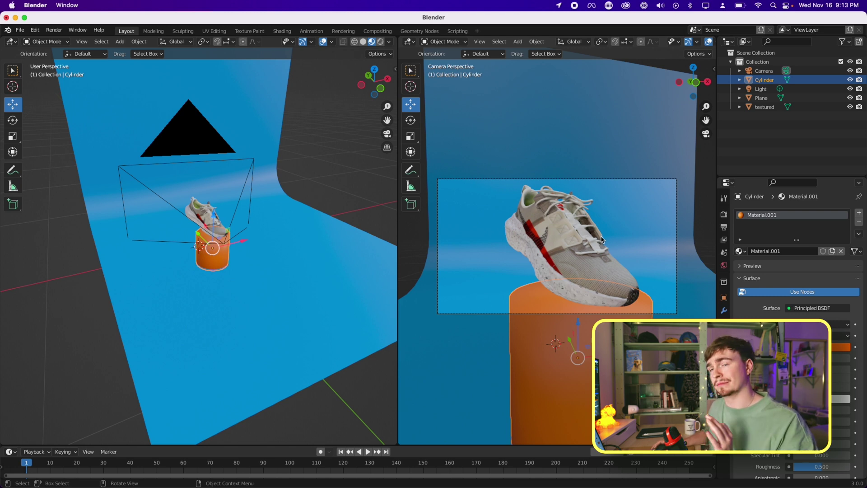
Switch the camera viewport to Rendered shading to preview the sneaker scene in Cycles.
{"action": "scroll", "coordinate": [696, 42], "scroll_direction": "down", "scroll_amount": 3}
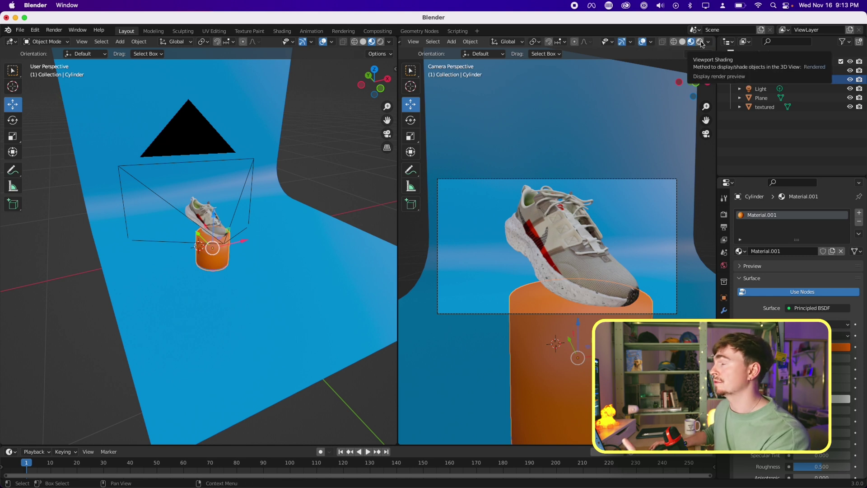
{"action": "left_click", "coordinate": [701, 44]}
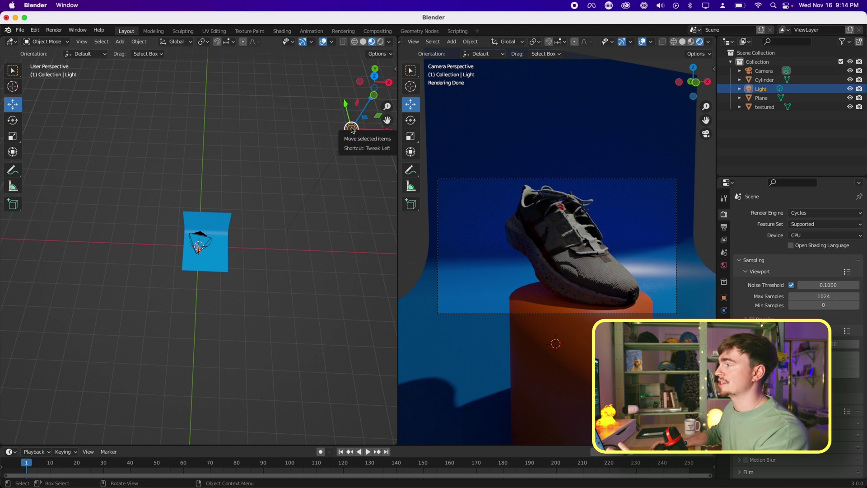
Delete the original light from the scene.
{"action": "key", "text": "x"}
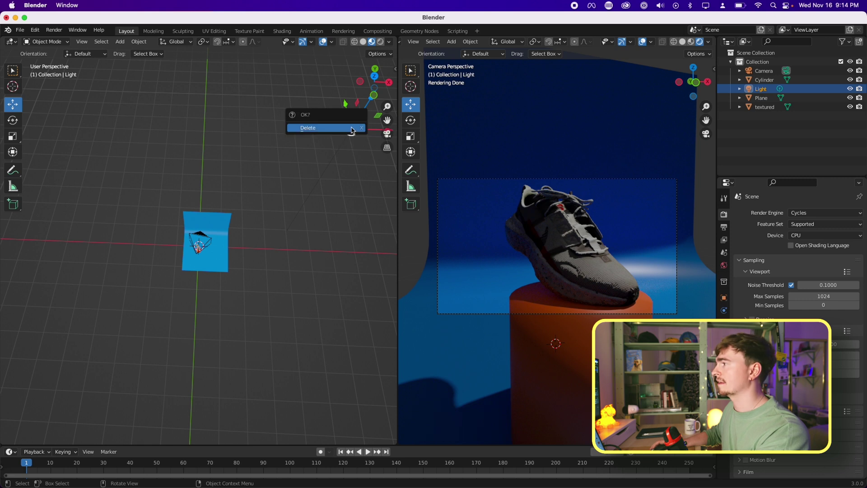
{"action": "left_click", "coordinate": [352, 128]}
{"action": "middle_click_drag", "start_coordinate": [313, 325], "coordinate": [283, 319]}
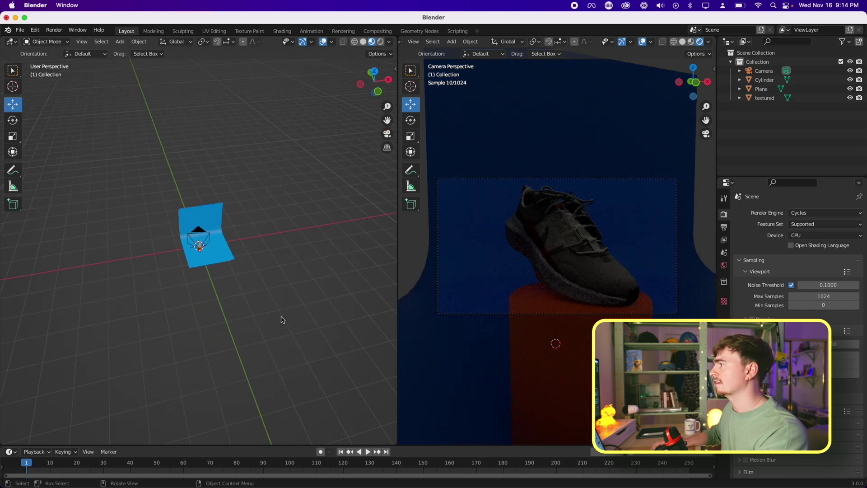
{"action": "scroll", "coordinate": [248, 275], "scroll_direction": "up", "scroll_amount": 3}
{"action": "scroll", "coordinate": [249, 275], "scroll_direction": "up", "scroll_amount": 5}
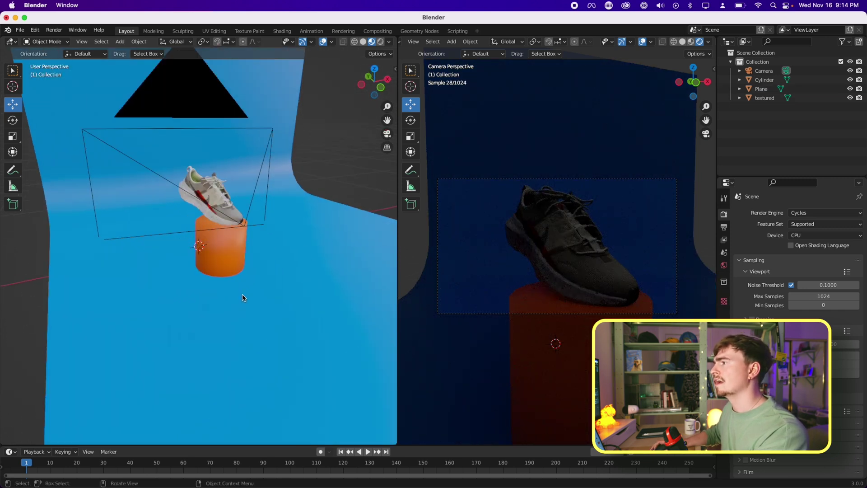
Add an area light to the scene with Shift+A > Light > Area.
{"action": "key", "text": "shift+a"}
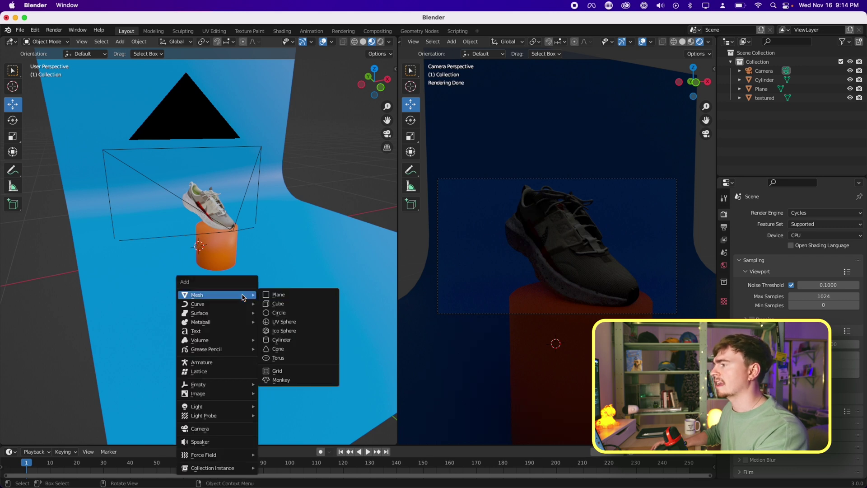
{"action": "mouse_move", "coordinate": [209, 349]}
{"action": "mouse_move", "coordinate": [225, 408]}
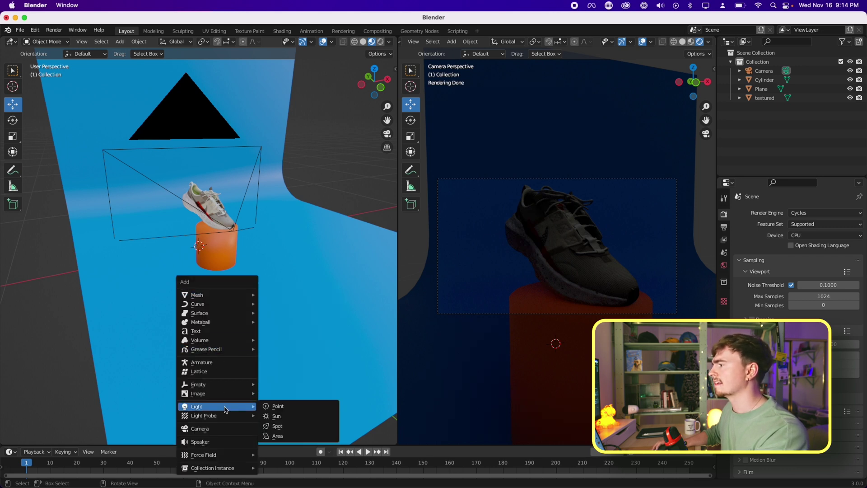
{"action": "left_click", "coordinate": [295, 435]}
{"action": "middle_click_drag", "start_coordinate": [187, 331], "coordinate": [210, 325]}
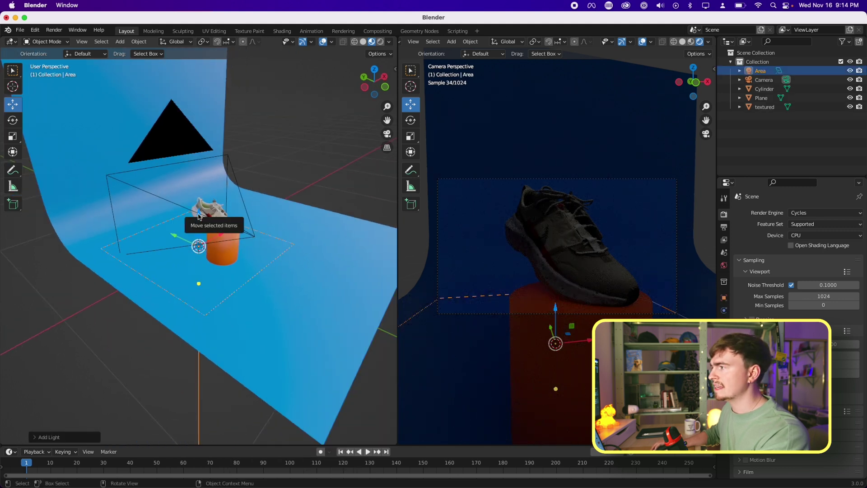
Raise the area light vertically above the shoe and shift it along the Y axis.
{"action": "key", "text": "g"}
{"action": "key", "text": "z"}
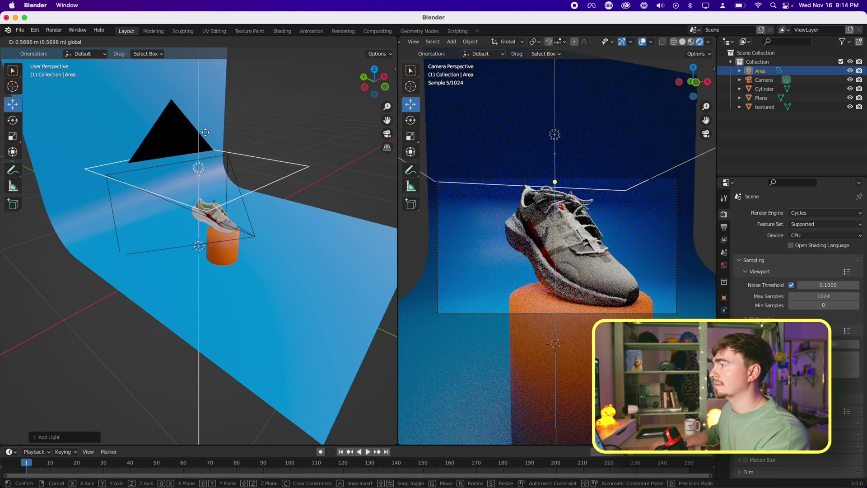
{"action": "left_click", "coordinate": [205, 132]}
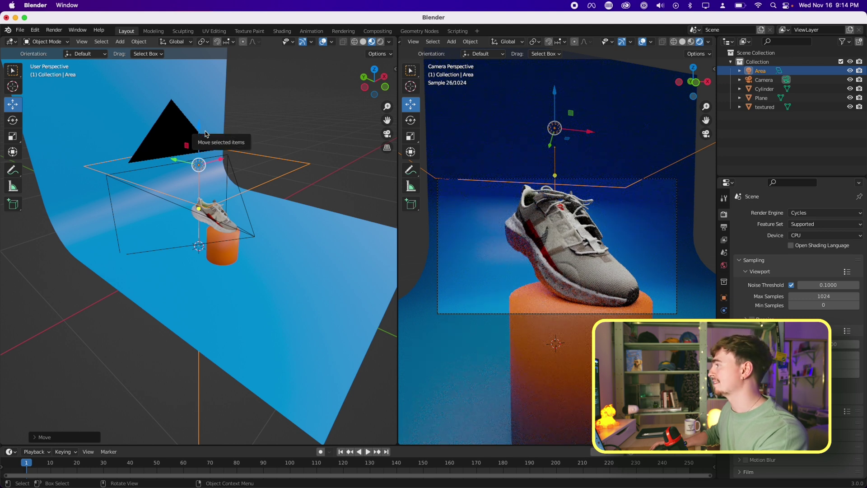
{"action": "scroll", "coordinate": [542, 281], "scroll_direction": "up", "scroll_amount": 2}
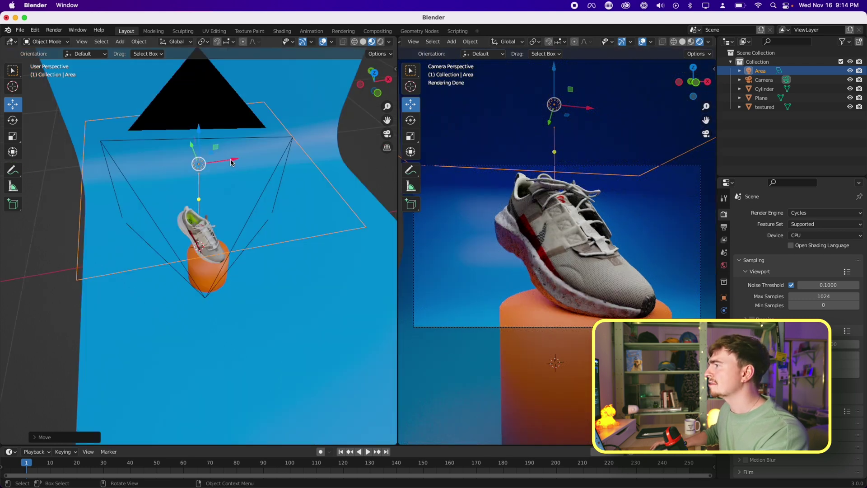
{"action": "key", "text": "g"}
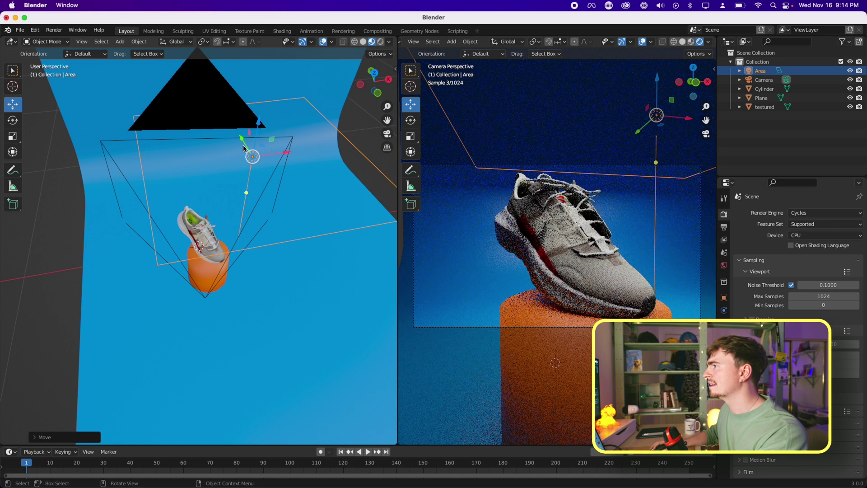
{"action": "left_click_drag", "start_coordinate": [241, 138], "coordinate": [262, 180]}
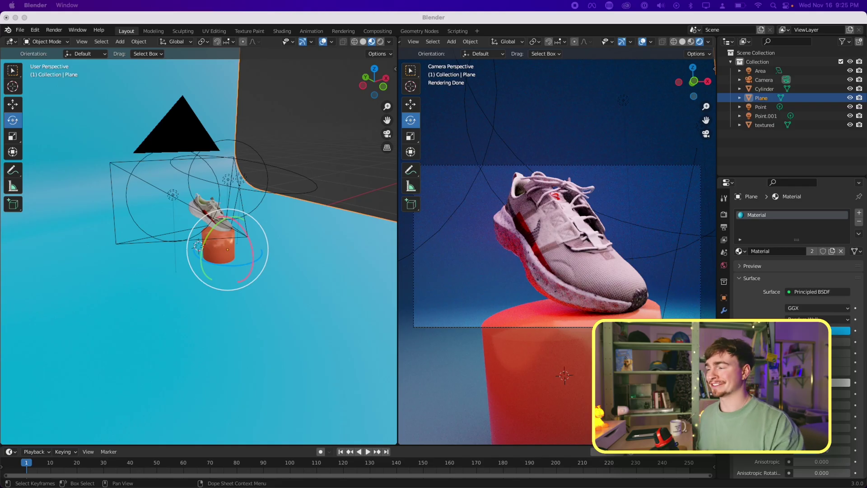
Enable the camera's depth of field with Focus Object 'textured', keeping the f-stop at 2.8.
{"action": "left_click", "coordinate": [765, 89]}
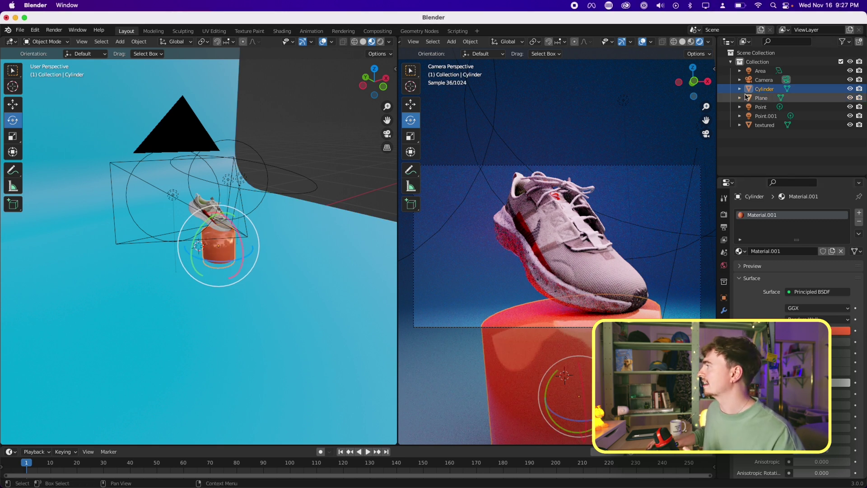
{"action": "left_click", "coordinate": [762, 79]}
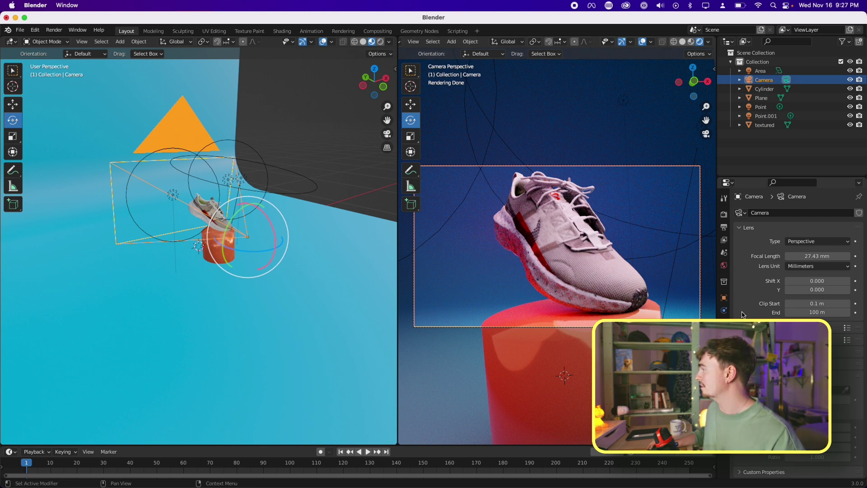
{"action": "left_click", "coordinate": [748, 379]}
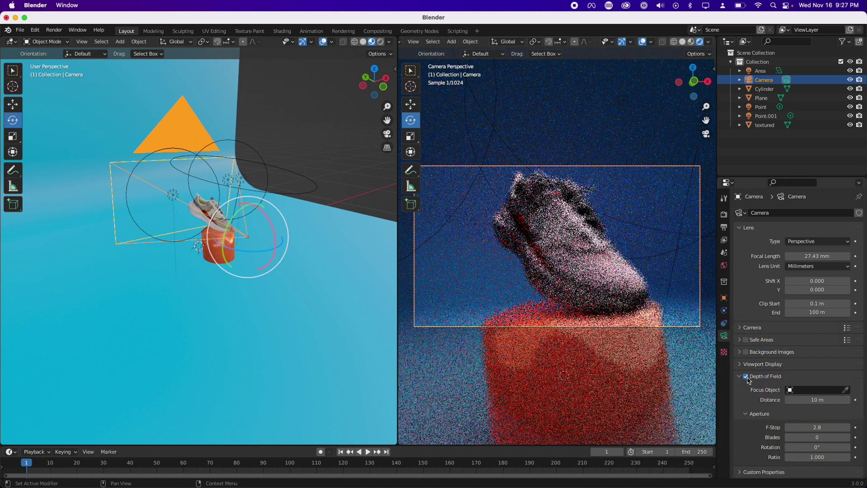
{"action": "left_click", "coordinate": [814, 389]}
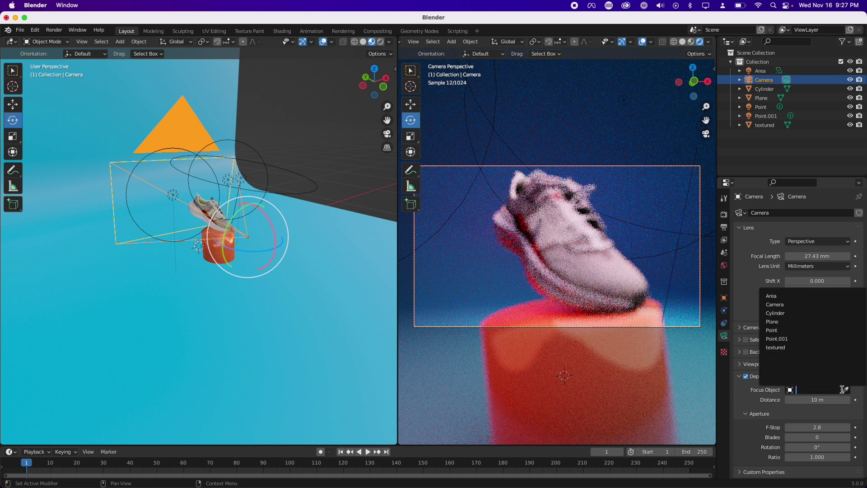
{"action": "left_click", "coordinate": [778, 348]}
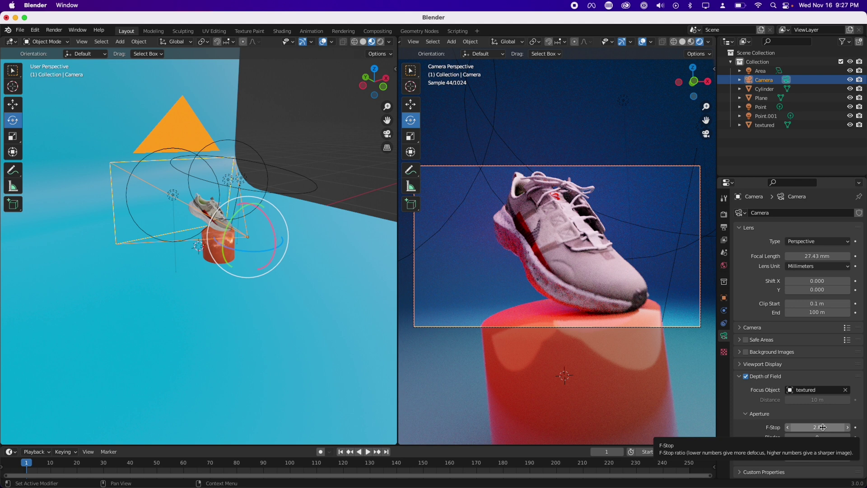
{"action": "left_click", "coordinate": [823, 427]}
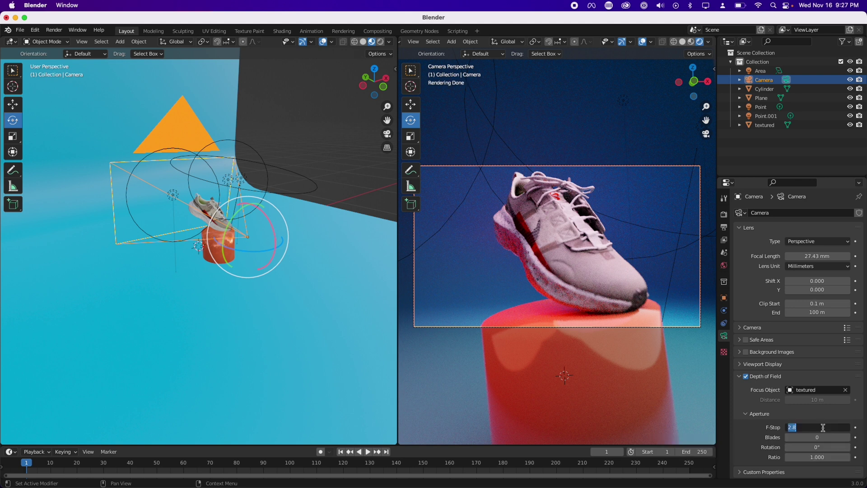
{"action": "type", "text": "1.4"}
{"action": "key", "text": "Escape"}
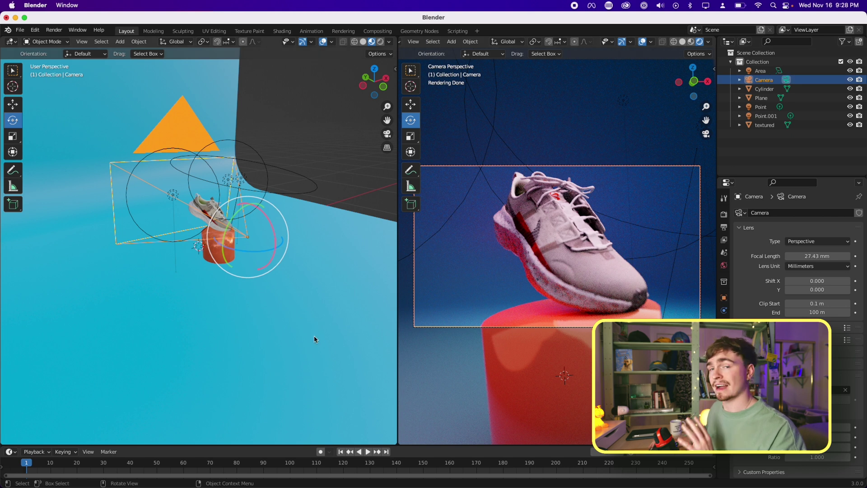
Render the still image from the camera with Render > Render Image.
{"action": "left_click", "coordinate": [53, 30]}
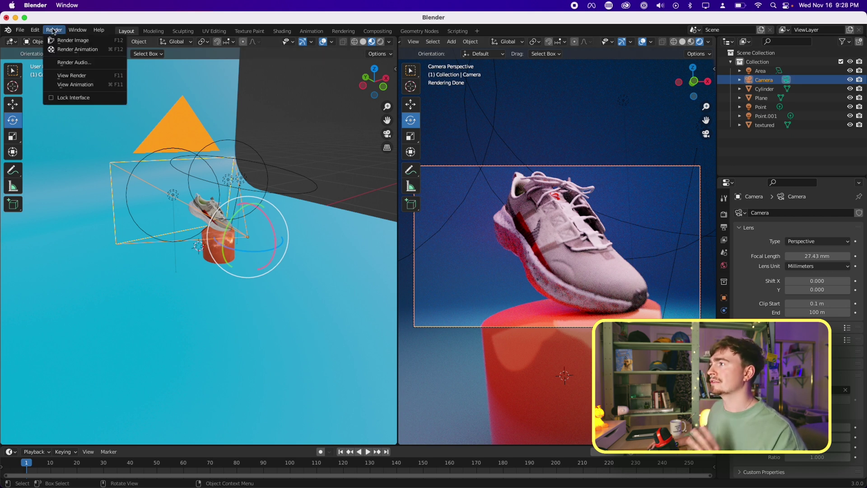
{"action": "left_click", "coordinate": [77, 42]}
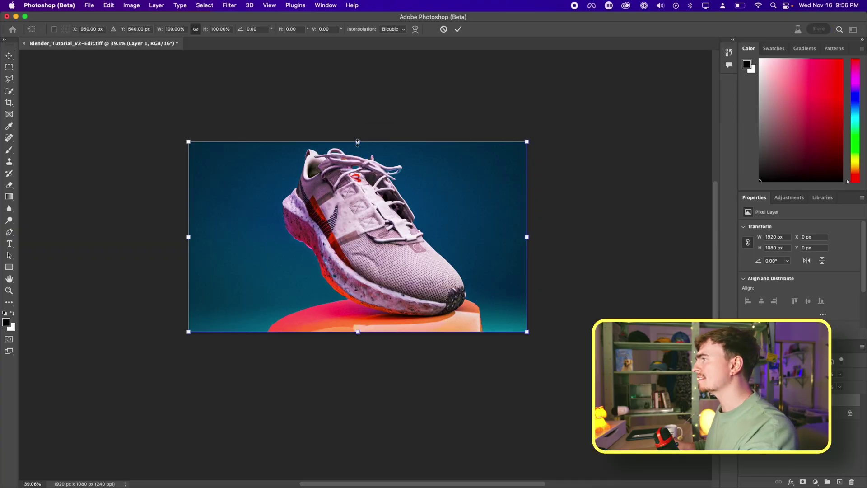
Scale the render layer to about 94% and Content-Aware Fill the empty top strip.
{"action": "left_click_drag", "start_coordinate": [357, 143], "coordinate": [358, 154]}
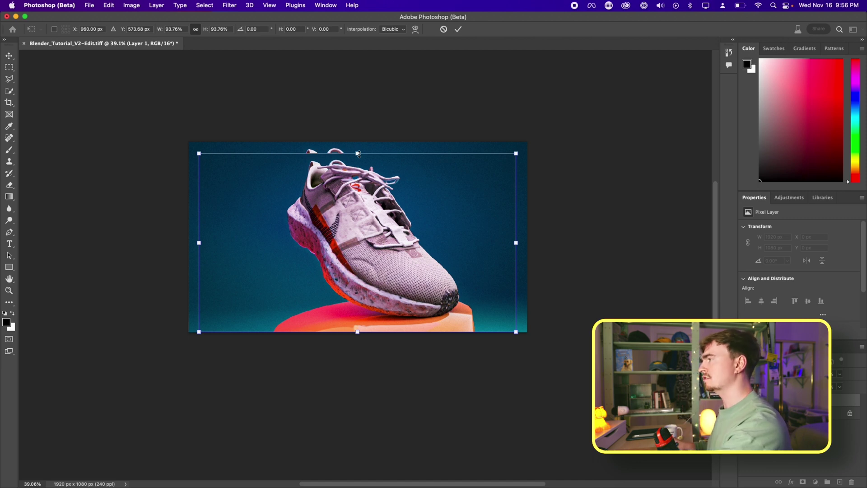
{"action": "key", "text": "Return"}
{"action": "key", "text": "m"}
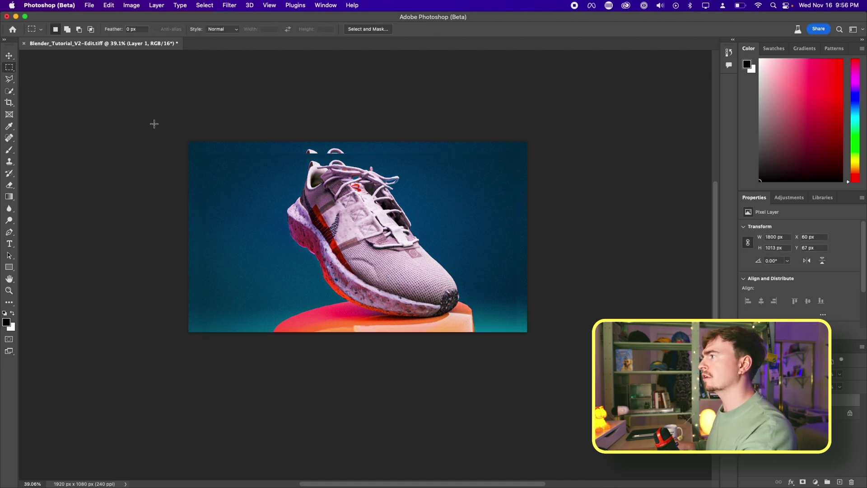
{"action": "left_click_drag", "start_coordinate": [177, 117], "coordinate": [531, 156]}
{"action": "right_click", "coordinate": [481, 147]}
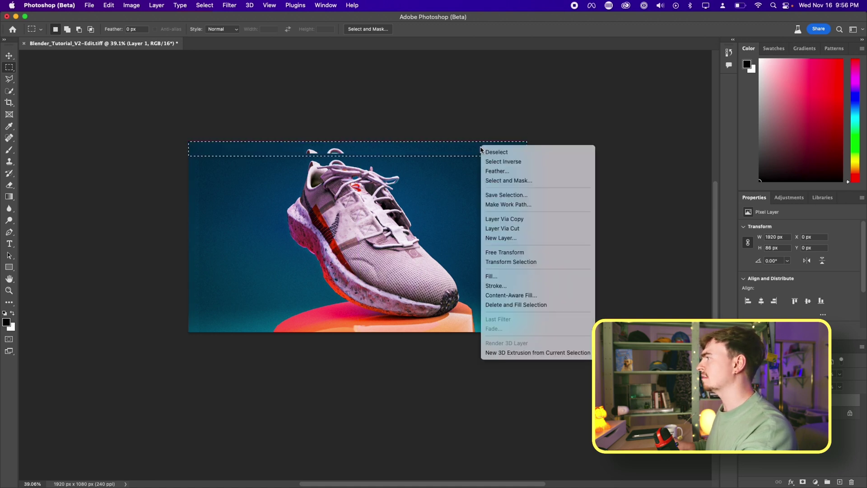
{"action": "left_click", "coordinate": [507, 295]}
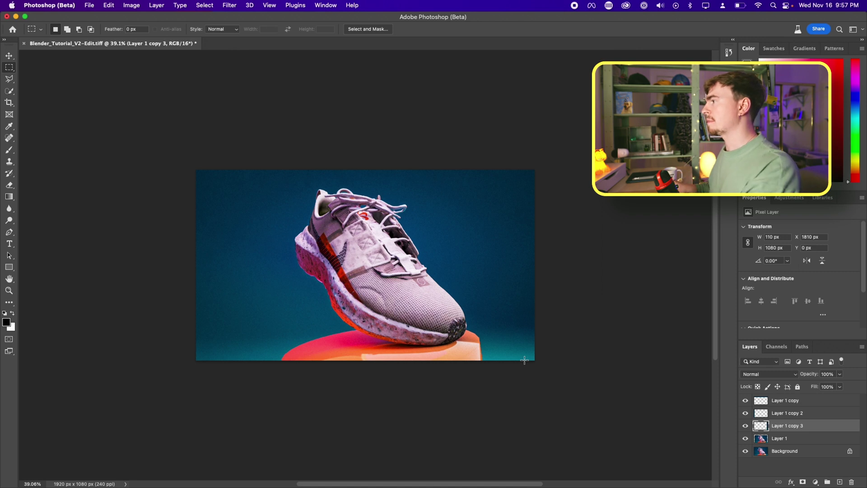
Duplicate Layer 1 and select the shoe with Select Subject.
{"action": "left_click", "coordinate": [793, 440]}
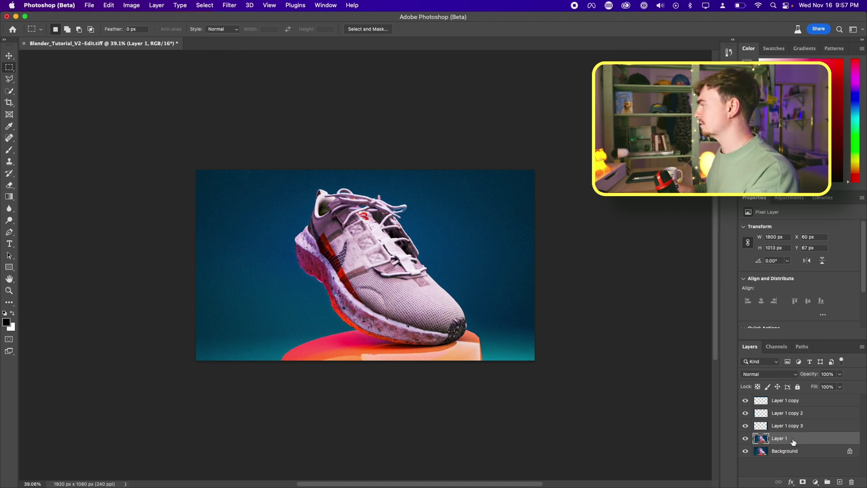
{"action": "key", "text": "super+j"}
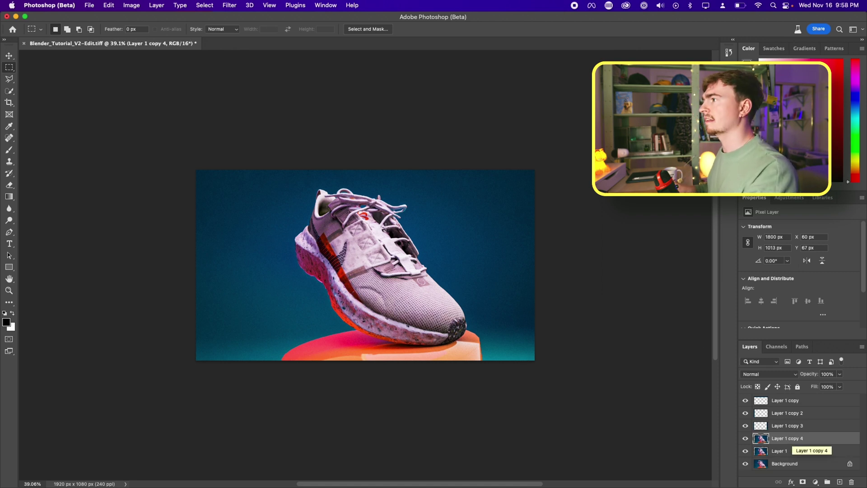
{"action": "left_click", "coordinate": [9, 84]}
{"action": "left_click", "coordinate": [10, 91]}
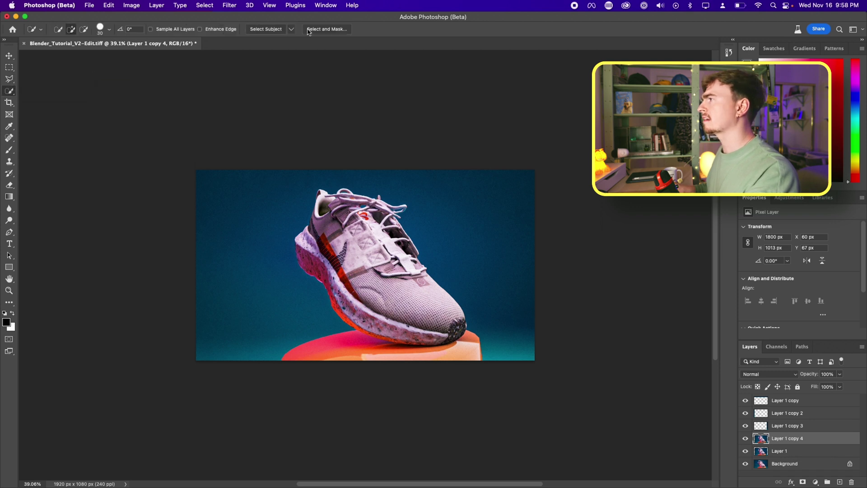
{"action": "left_click", "coordinate": [266, 29]}
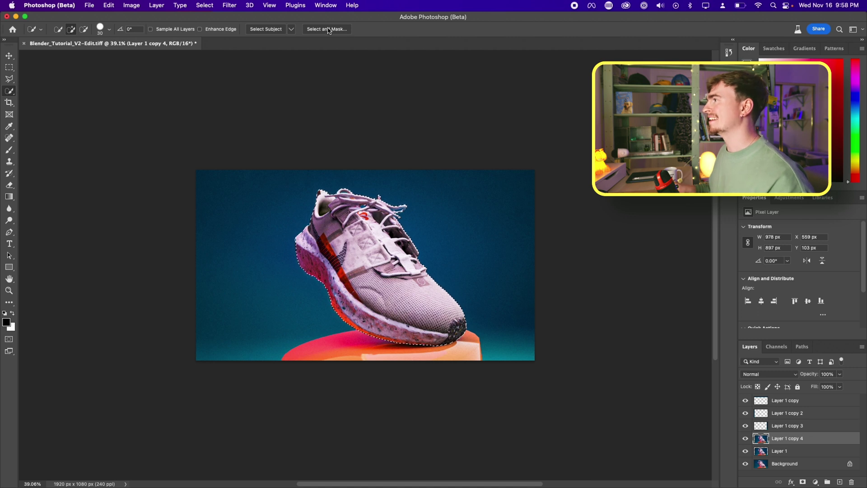
Skip Select and Mask and add a layer mask from the shoe selection.
{"action": "key", "text": "super+alt+r"}
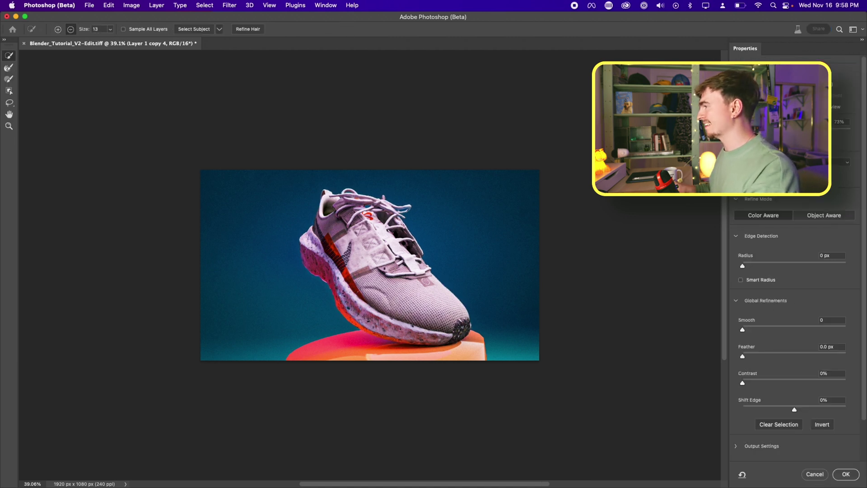
{"action": "scroll", "coordinate": [362, 297], "scroll_direction": "up", "scroll_amount": 5, "text": "alt"}
{"action": "scroll", "coordinate": [362, 298], "scroll_direction": "down", "scroll_amount": 3, "text": "alt"}
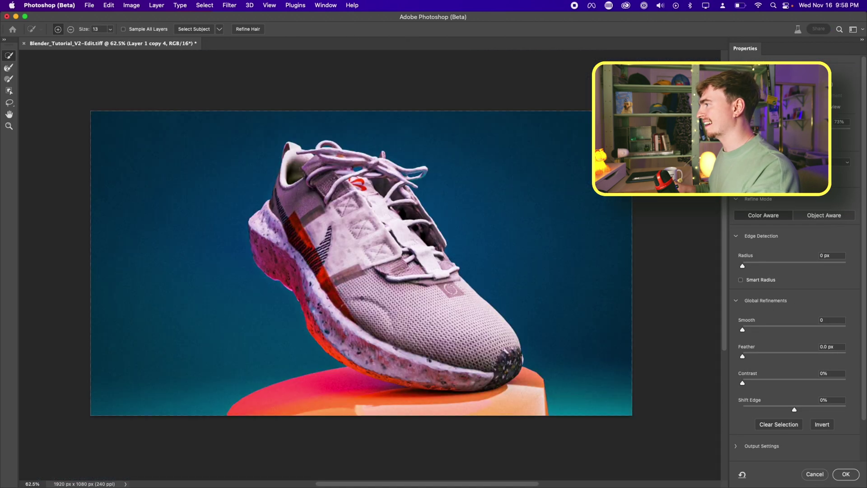
{"action": "left_click", "coordinate": [815, 474]}
{"action": "scroll", "coordinate": [392, 287], "scroll_direction": "down", "scroll_amount": 2, "text": "alt"}
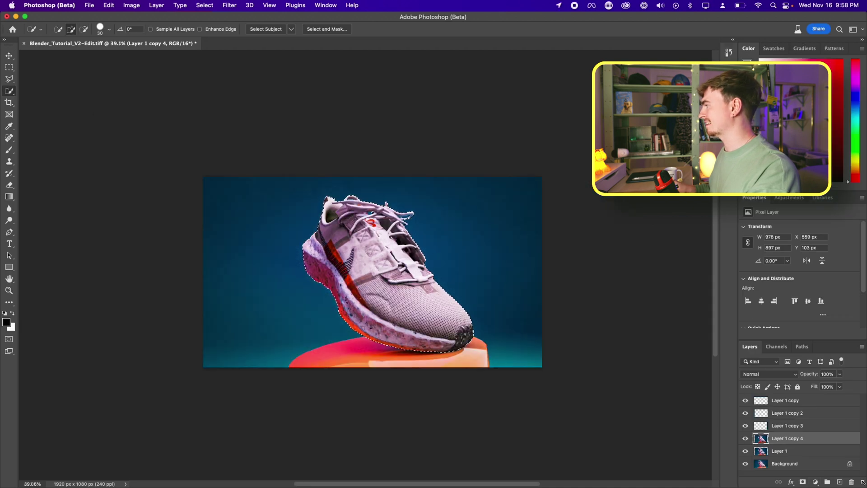
{"action": "left_click", "coordinate": [803, 482]}
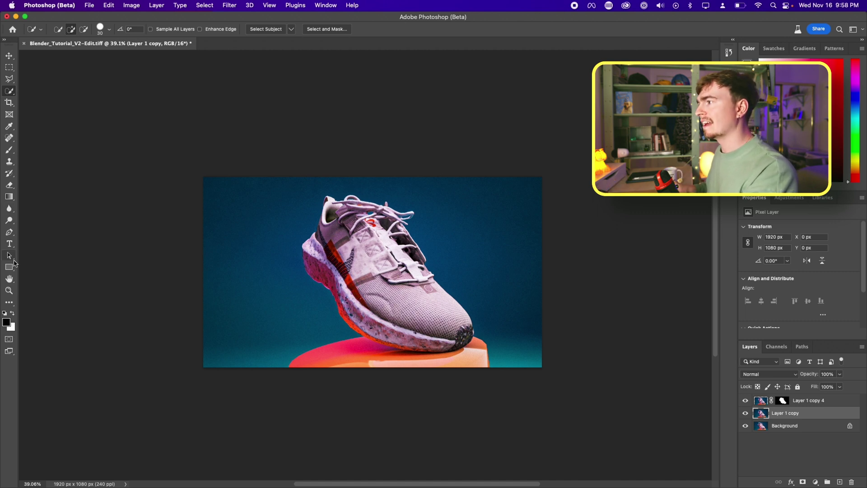
Type CRATER in a text box across the top of the image.
{"action": "left_click", "coordinate": [9, 245]}
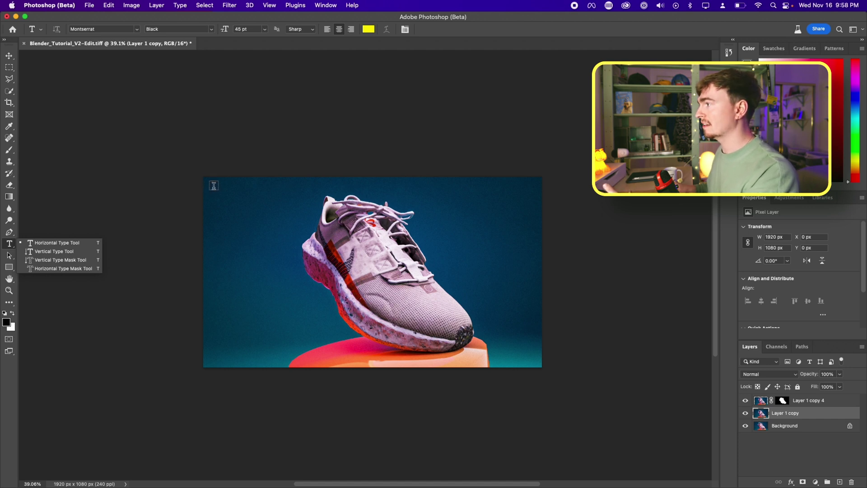
{"action": "left_click_drag", "start_coordinate": [216, 188], "coordinate": [530, 242]}
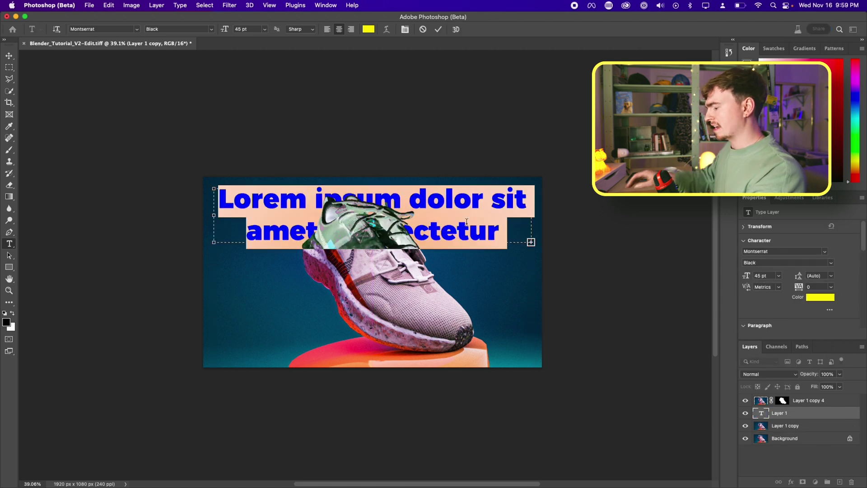
{"action": "type", "text": "CRATER"}
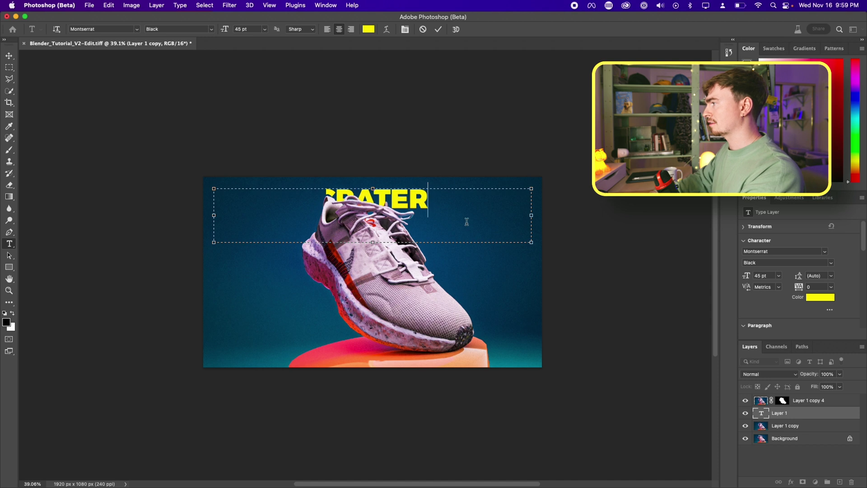
Style CRATER in Akira Expanded at 118 pt and widen its box to fit one line.
{"action": "key", "text": "super+a"}
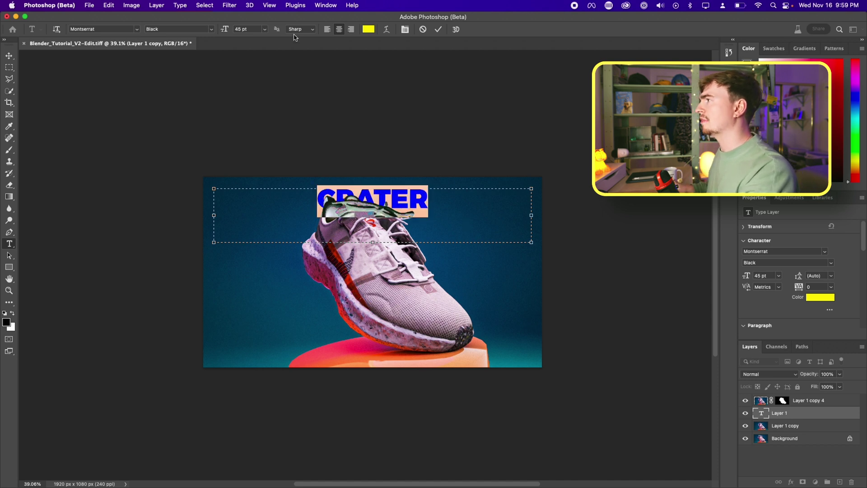
{"action": "left_click_drag", "start_coordinate": [225, 31], "coordinate": [257, 33]}
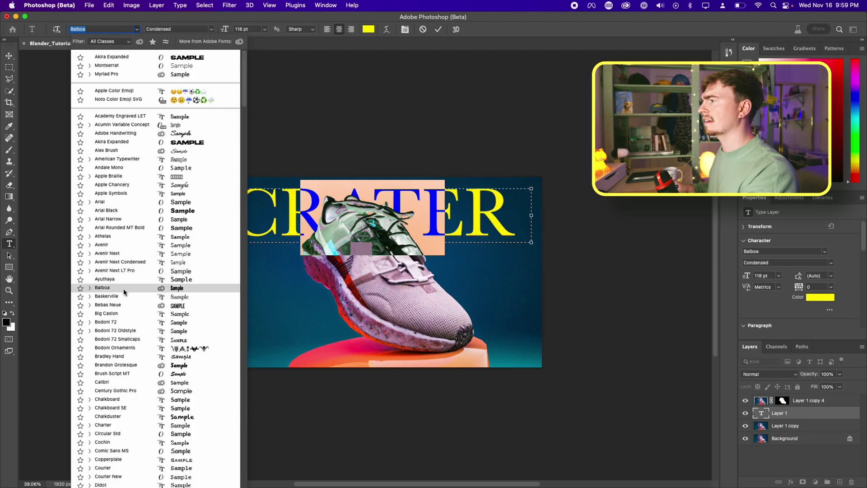
{"action": "left_click", "coordinate": [120, 144]}
{"action": "left_click", "coordinate": [9, 55]}
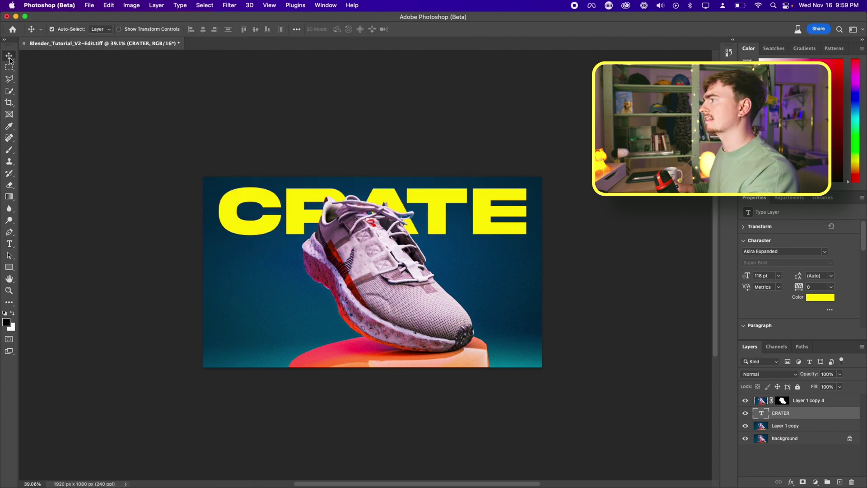
{"action": "double_click", "coordinate": [454, 211]}
{"action": "left_click_drag", "start_coordinate": [536, 222], "coordinate": [614, 228]}
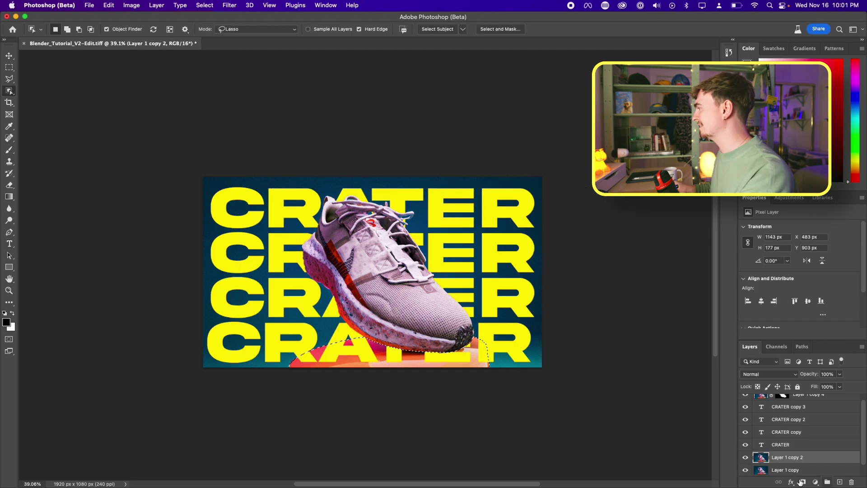
Mask the pedestal layer to the lasso selection and move it above the CRATER text.
{"action": "left_click", "coordinate": [803, 482]}
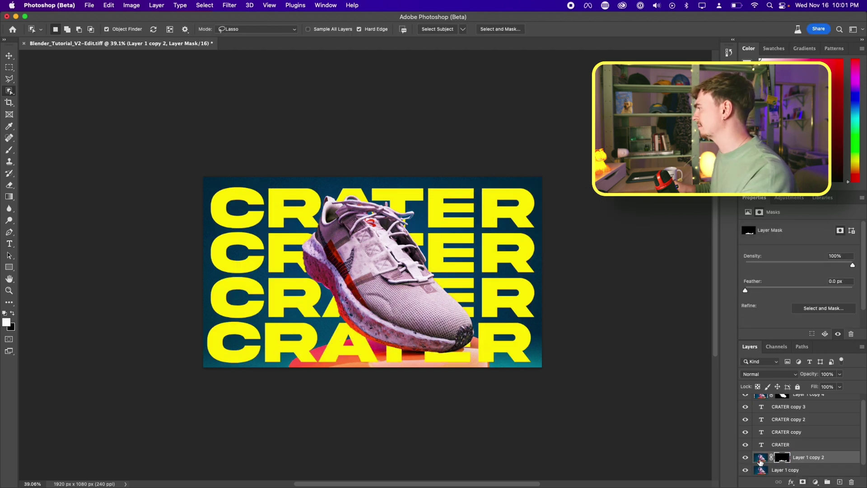
{"action": "left_click_drag", "start_coordinate": [760, 461], "coordinate": [763, 401]}
{"action": "left_click", "coordinate": [789, 407]}
Try a Radial Blur on the CRATER copy 3 text, then undo it.
{"action": "left_click", "coordinate": [230, 5]}
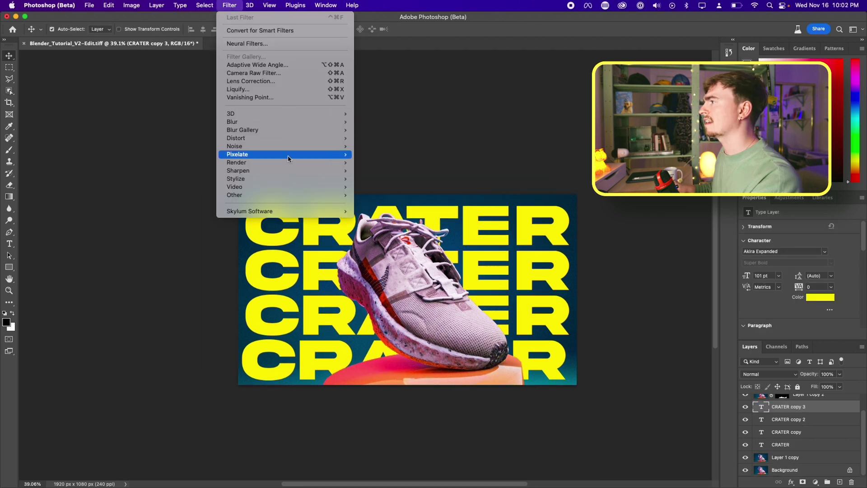
{"action": "mouse_move", "coordinate": [289, 121]}
{"action": "left_click", "coordinate": [394, 186]}
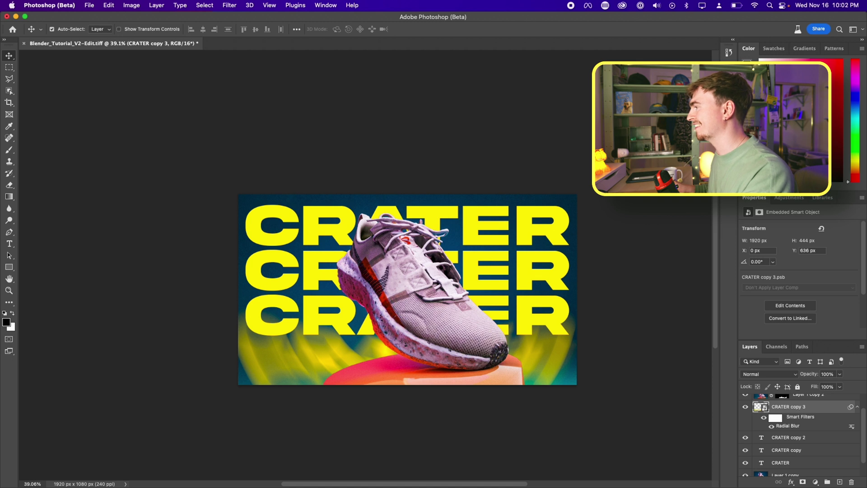
{"action": "key", "text": "super+z"}
{"action": "key", "text": "super+z"}
{"action": "left_click", "coordinate": [234, 4]}
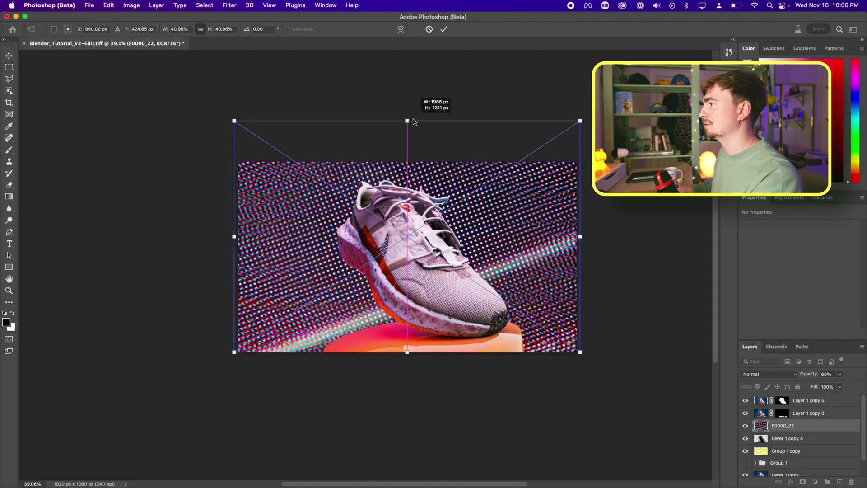
Commit E0000_22, place it below the text groups in Multiply, and lower its fill to about 37%.
{"action": "key", "text": "Return"}
{"action": "left_click_drag", "start_coordinate": [830, 420], "coordinate": [789, 457]}
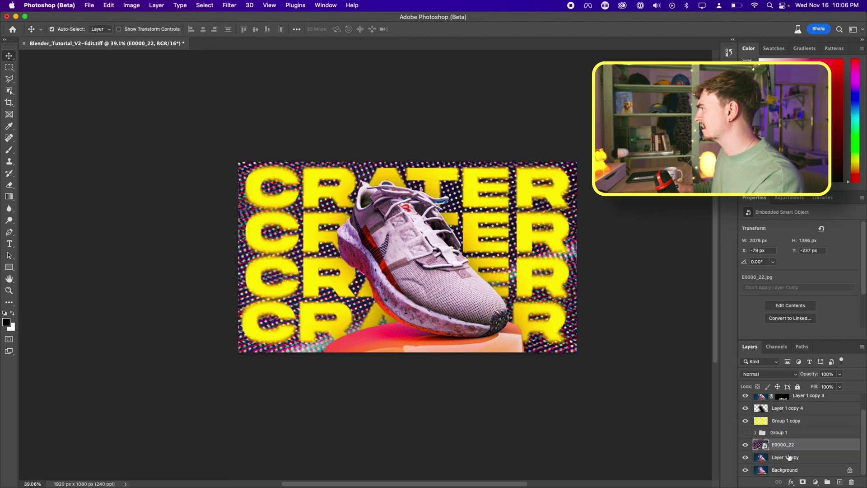
{"action": "left_click", "coordinate": [796, 374]}
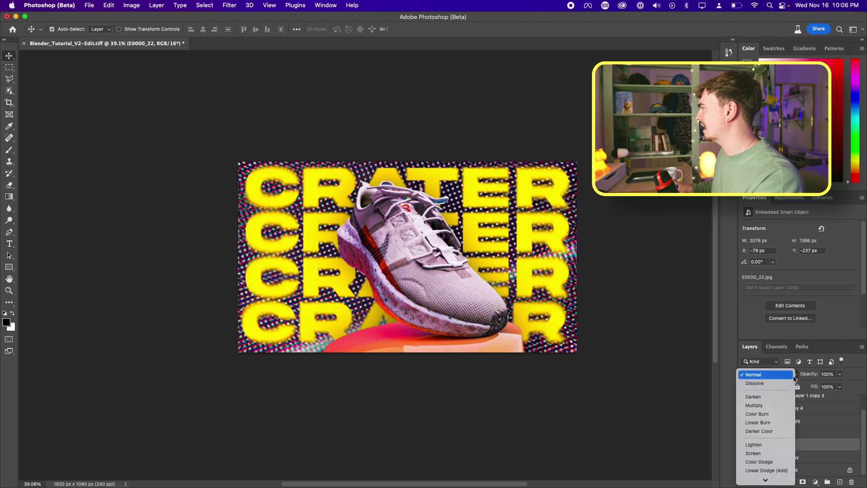
{"action": "left_click", "coordinate": [762, 406]}
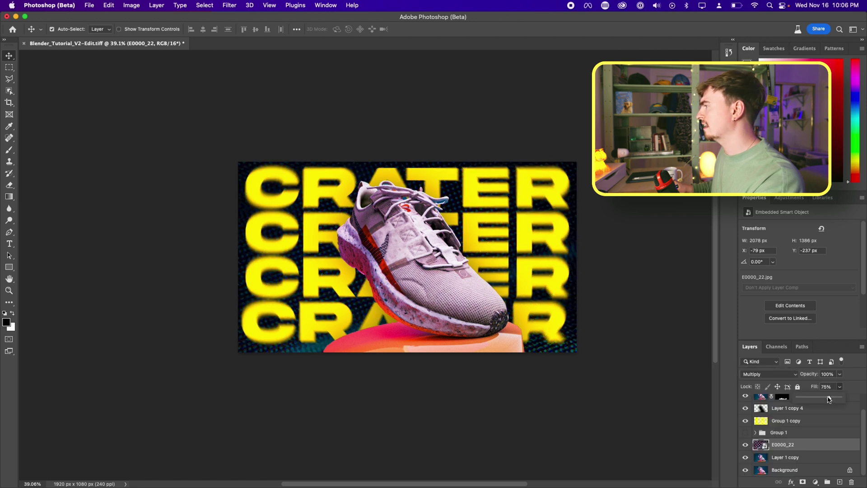
{"action": "left_click_drag", "start_coordinate": [829, 398], "coordinate": [817, 398]}
{"action": "left_click", "coordinate": [795, 398]}
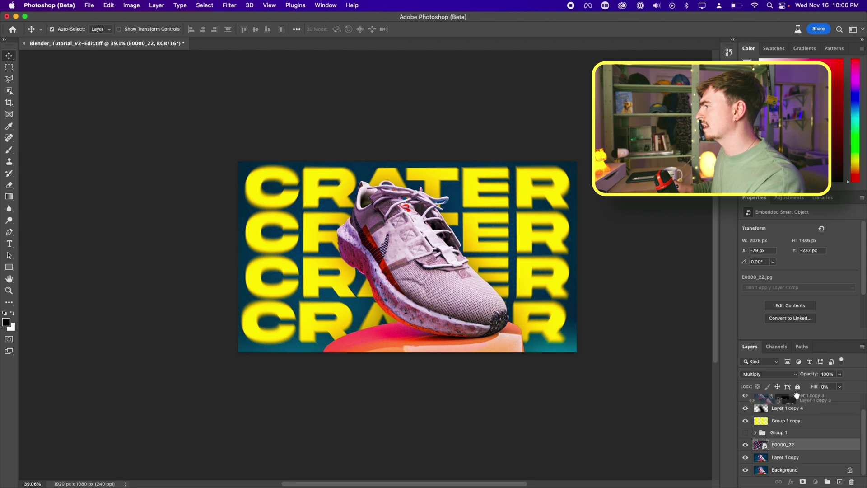
{"action": "left_click", "coordinate": [798, 400]}
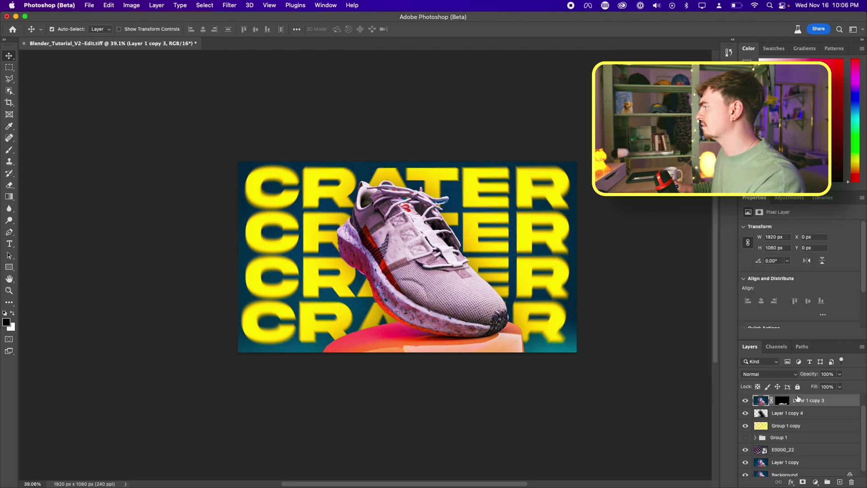
{"action": "left_click", "coordinate": [797, 449]}
{"action": "left_click_drag", "start_coordinate": [830, 399], "coordinate": [827, 401]}
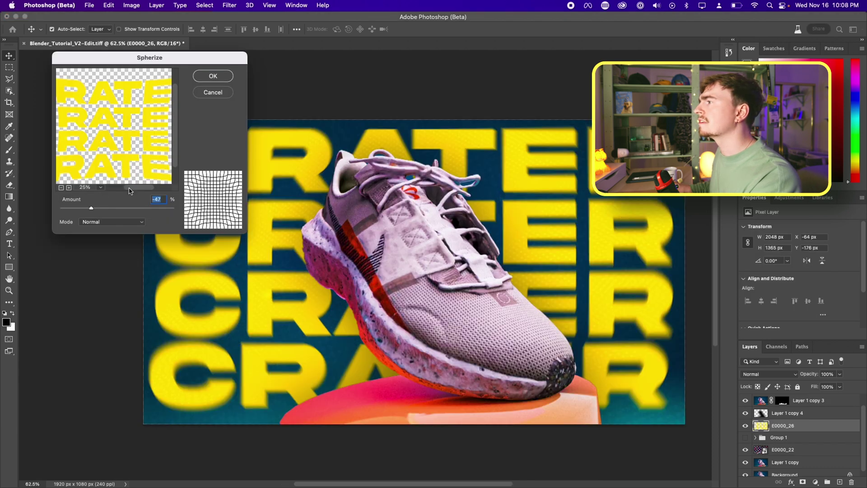
Apply Spherize at −47% to the CRATER text and zoom in and out to inspect it.
{"action": "key", "text": "Return"}
{"action": "scroll", "coordinate": [389, 267], "scroll_direction": "down", "scroll_amount": 3, "text": "alt"}
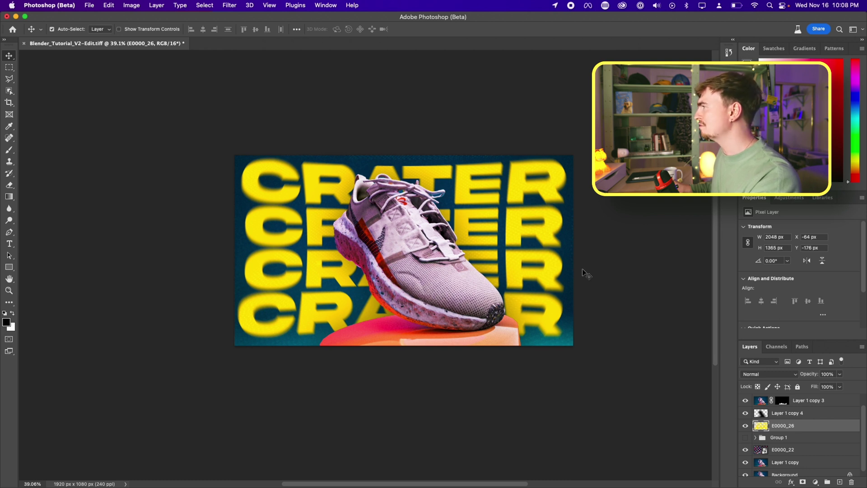
{"action": "scroll", "coordinate": [403, 178], "scroll_direction": "up", "scroll_amount": 2, "text": "alt"}
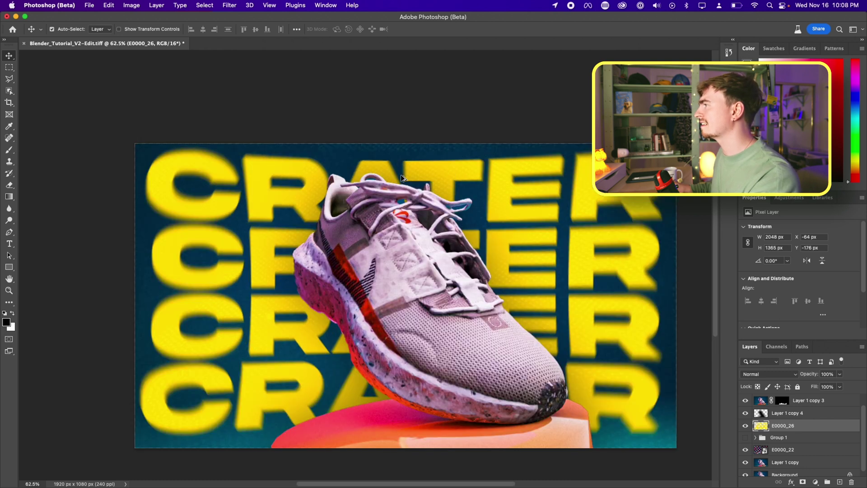
{"action": "scroll", "coordinate": [395, 185], "scroll_direction": "down", "scroll_amount": 2, "text": "alt"}
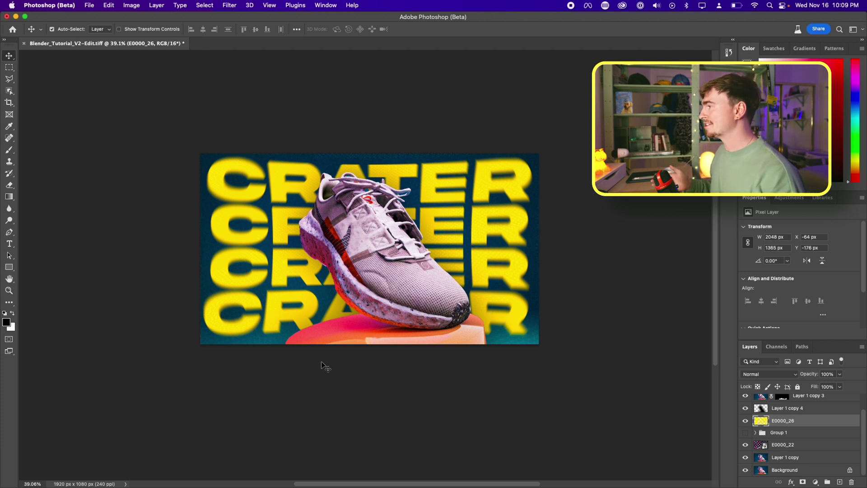
{"action": "scroll", "coordinate": [315, 342], "scroll_direction": "up", "scroll_amount": 2, "text": "alt"}
{"action": "scroll", "coordinate": [313, 338], "scroll_direction": "up", "scroll_amount": 2}
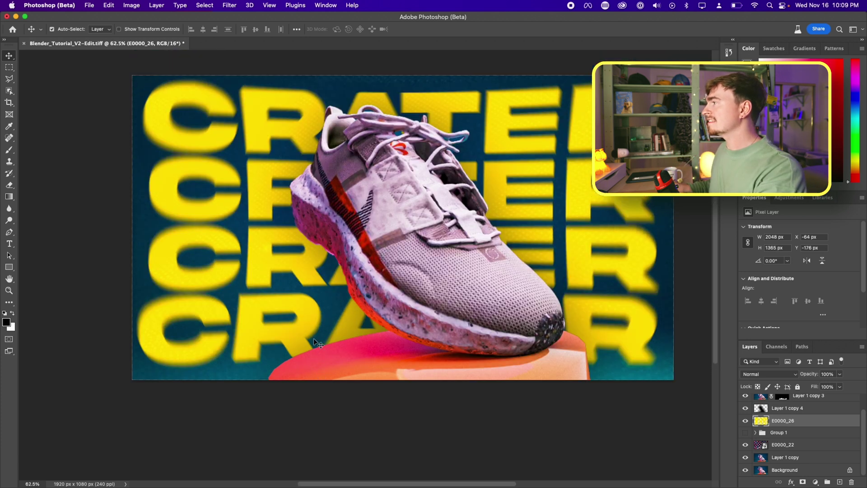
{"action": "scroll", "coordinate": [315, 342], "scroll_direction": "down", "scroll_amount": 2, "text": "alt"}
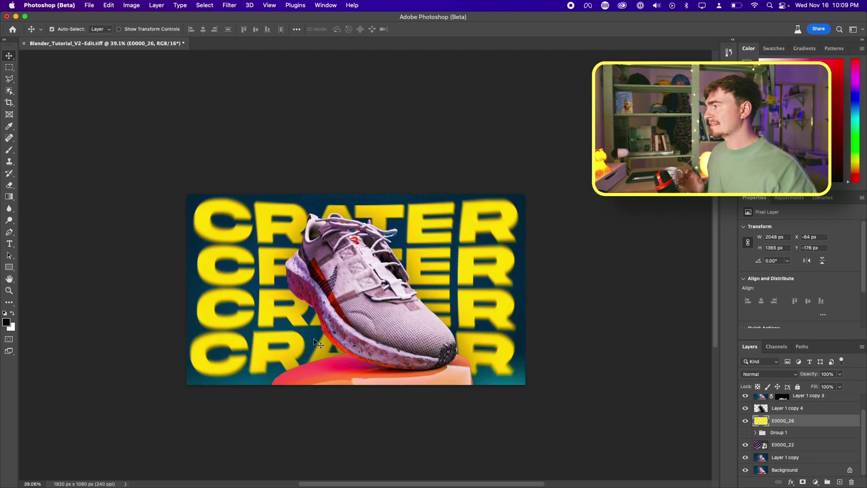
{"action": "scroll", "coordinate": [315, 343], "scroll_direction": "down", "scroll_amount": 1}
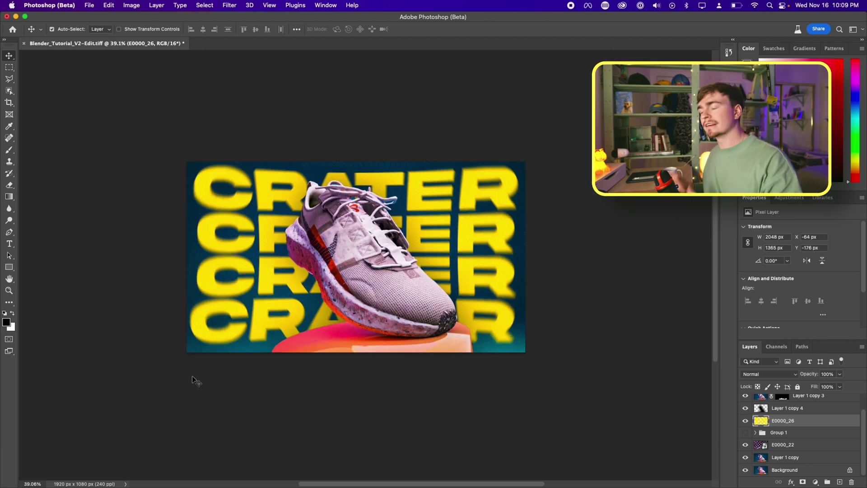